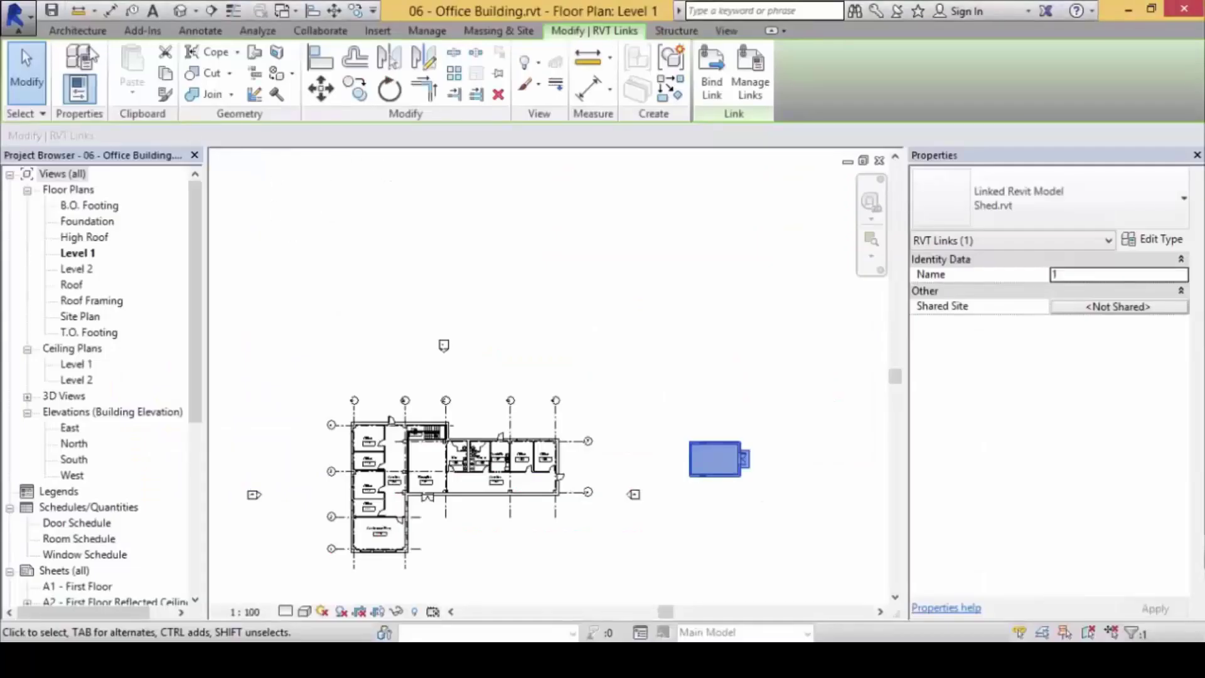
Close the Office Building project without saving and open 07 - Align Rotate.rvt
{"action": "left_click", "coordinate": [13, 14]}
{"action": "key", "text": "Escape"}
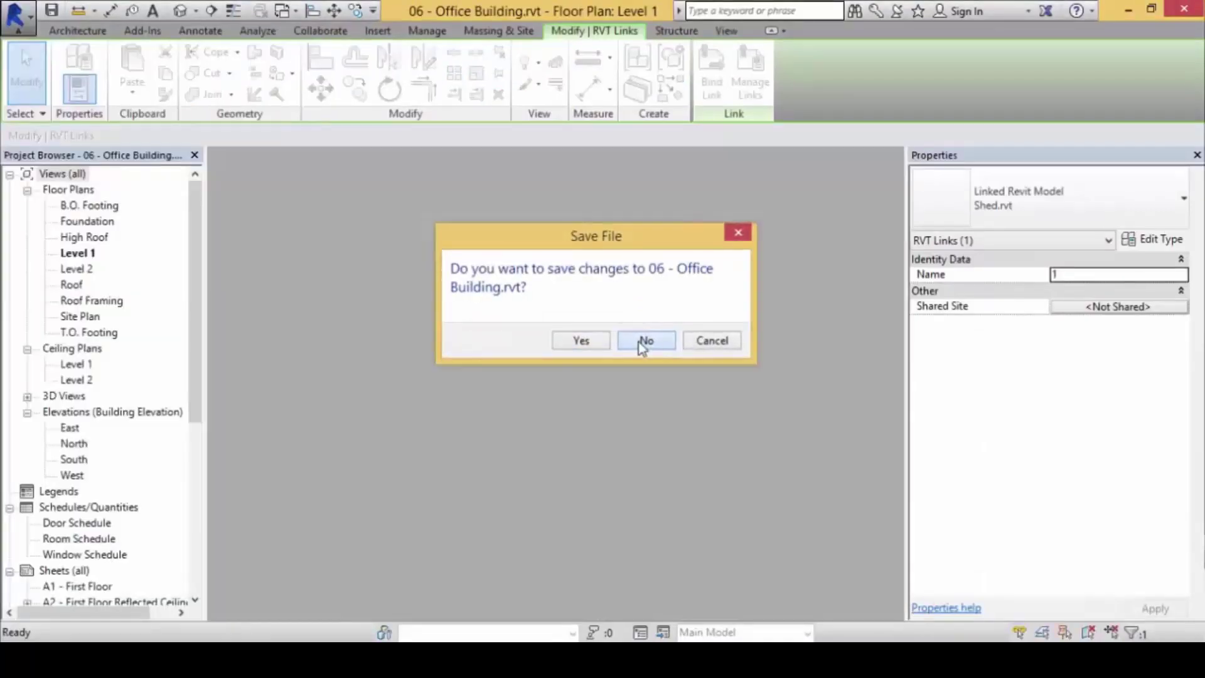
{"action": "left_click", "coordinate": [645, 339]}
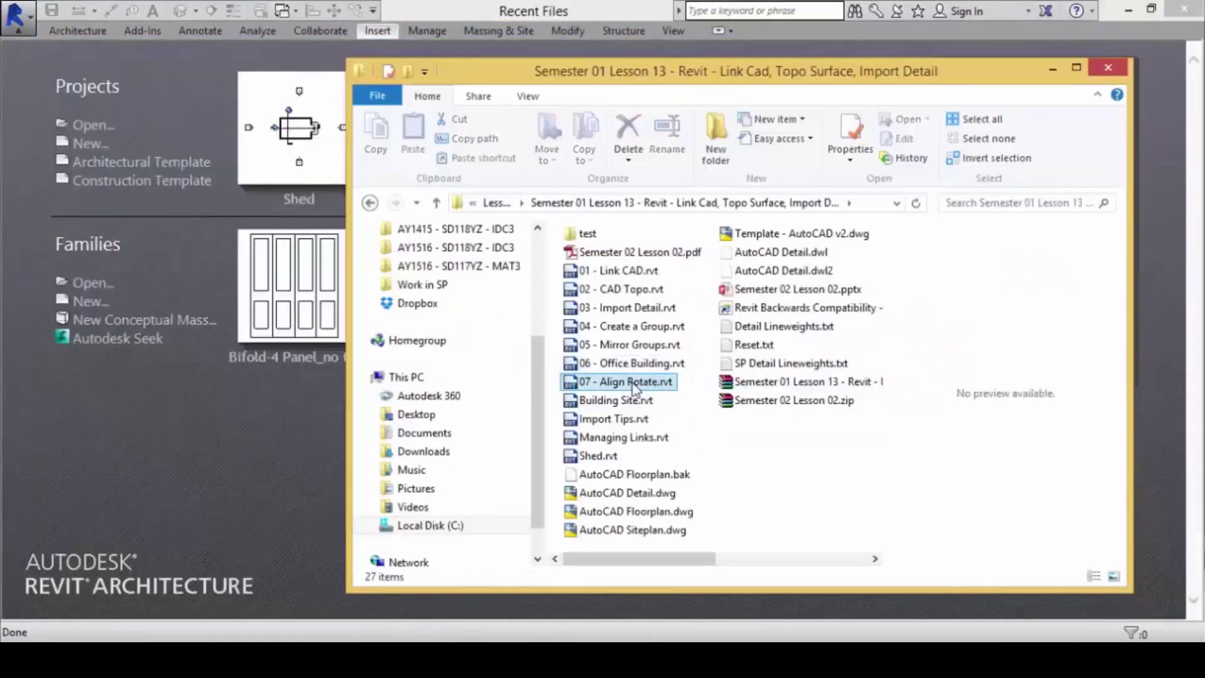
{"action": "double_click", "coordinate": [653, 381]}
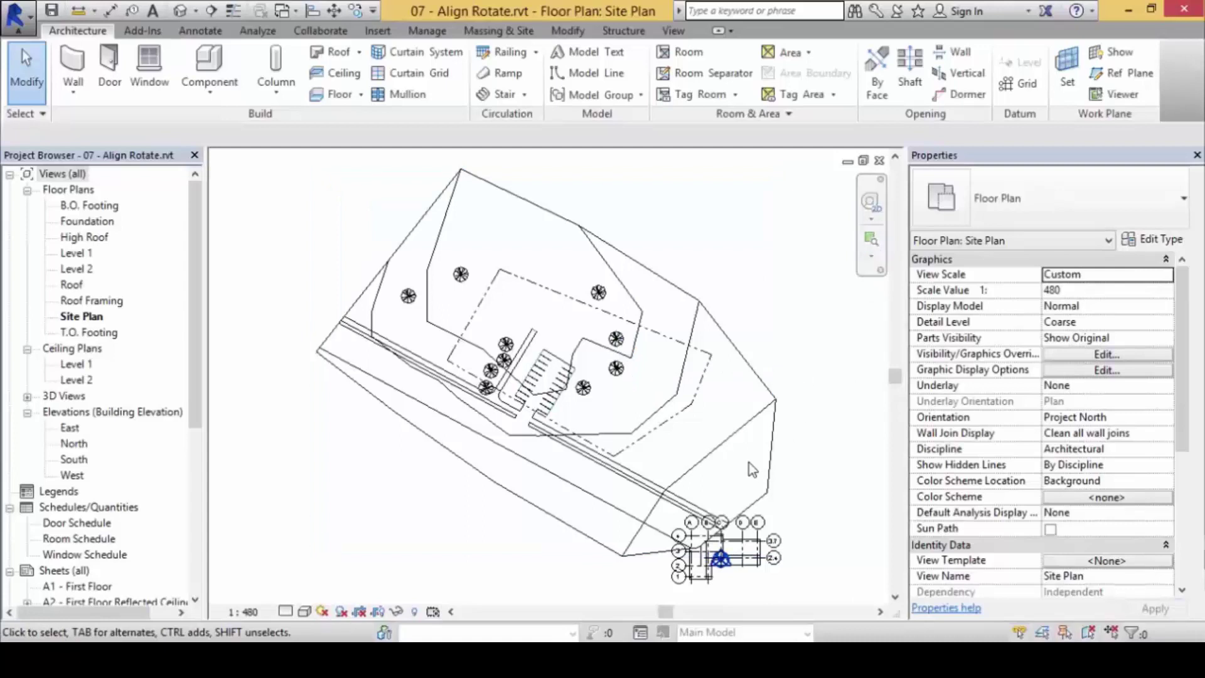
Pan the Site Plan, then select and deselect the linked Building Site to inspect it
{"action": "mouse_move", "coordinate": [805, 400]}
{"action": "middle_mouse_down"}
{"action": "mouse_move", "coordinate": [790, 375]}
{"action": "mouse_move", "coordinate": [806, 358]}
{"action": "middle_mouse_up"}
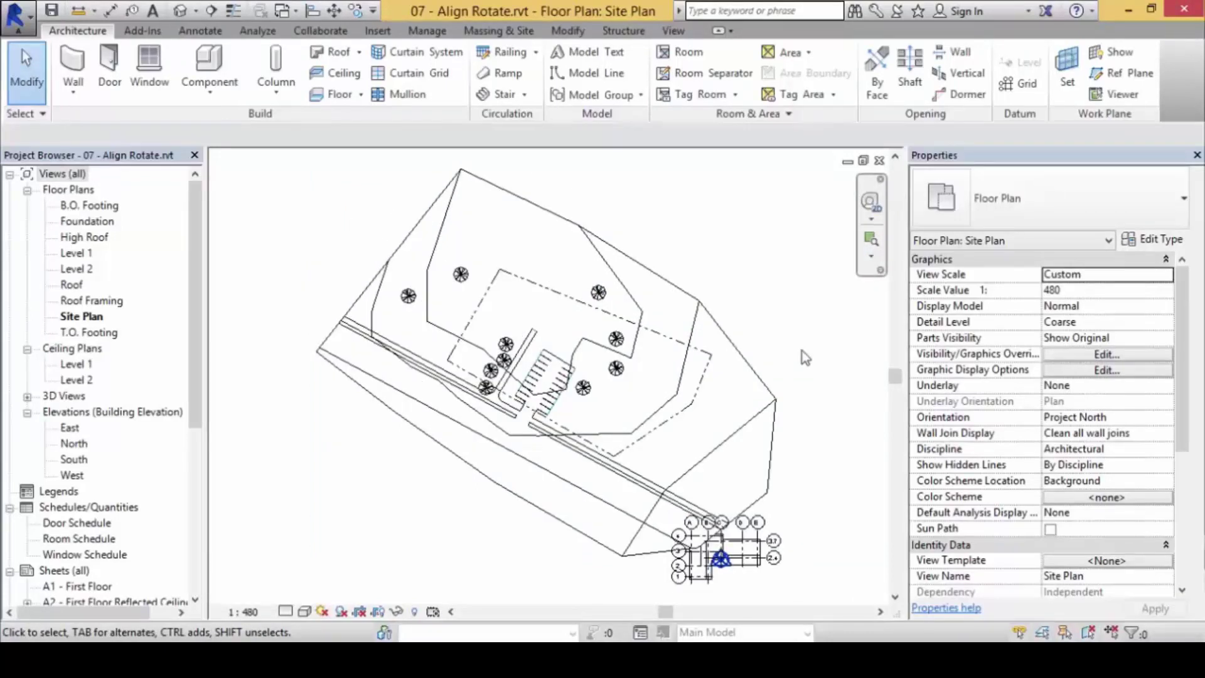
{"action": "left_click", "coordinate": [684, 359]}
{"action": "left_click", "coordinate": [344, 474]}
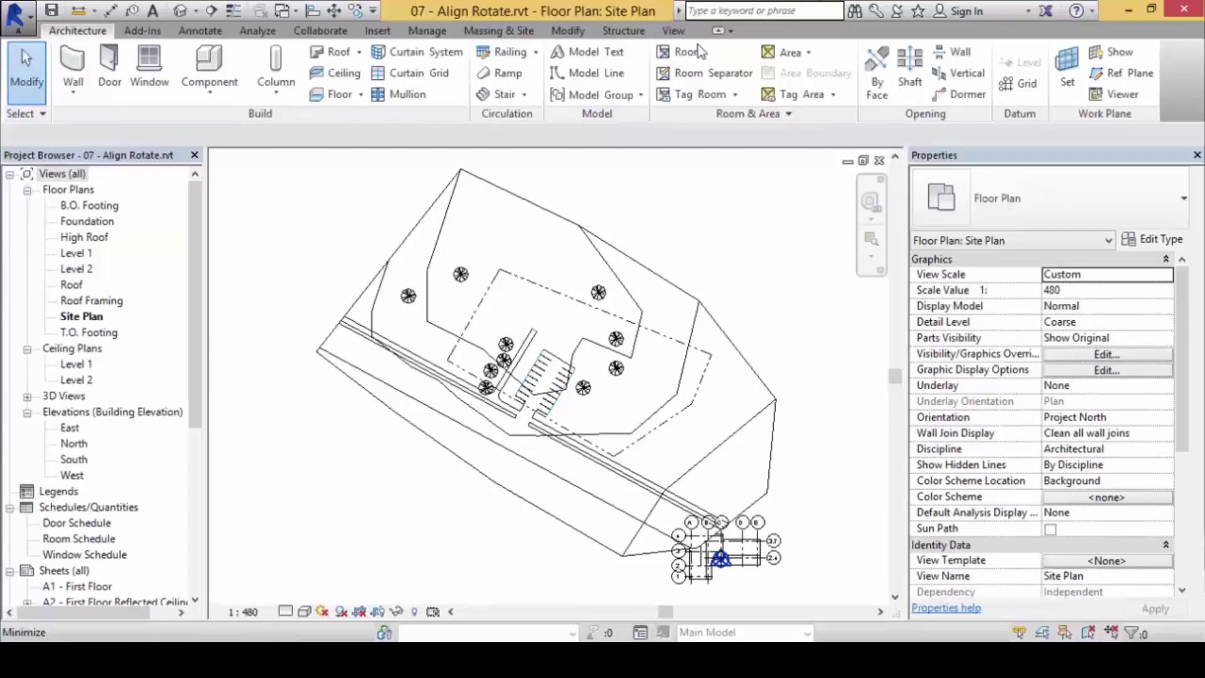
{"action": "left_click", "coordinate": [672, 30]}
{"action": "left_click", "coordinate": [505, 69]}
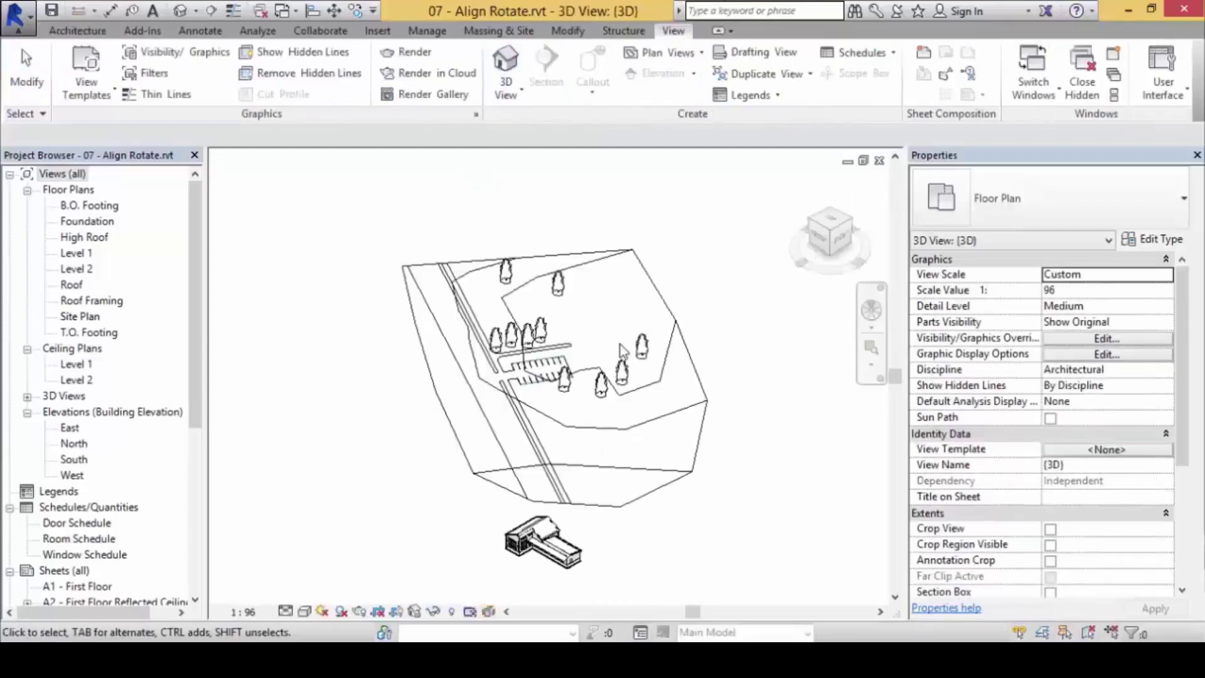
{"action": "mouse_move", "coordinate": [543, 486]}
{"action": "middle_mouse_down", "text": "shift"}
{"action": "mouse_move", "coordinate": [697, 435]}
{"action": "mouse_move", "coordinate": [664, 468]}
{"action": "middle_mouse_up", "text": "shift"}
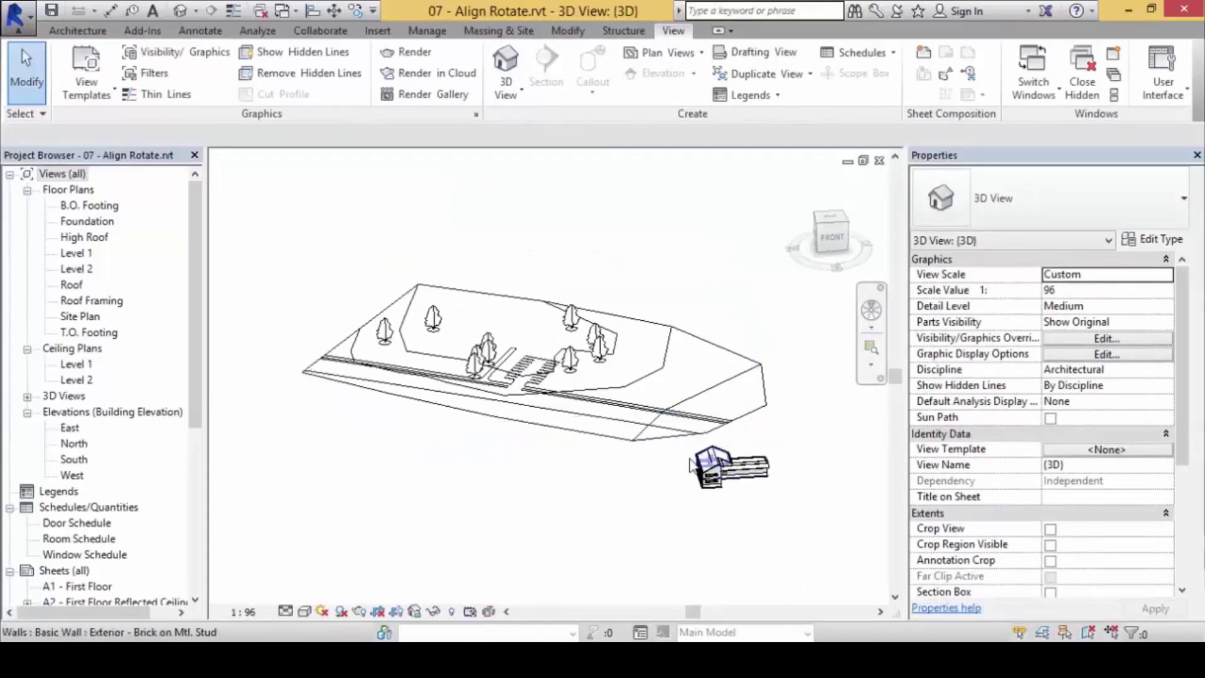
{"action": "middle_click_drag", "start_coordinate": [691, 477], "coordinate": [598, 512], "text": "shift"}
{"action": "scroll", "coordinate": [573, 543], "scroll_direction": "up", "scroll_amount": 3}
{"action": "scroll", "coordinate": [590, 545], "scroll_direction": "up", "scroll_amount": 2}
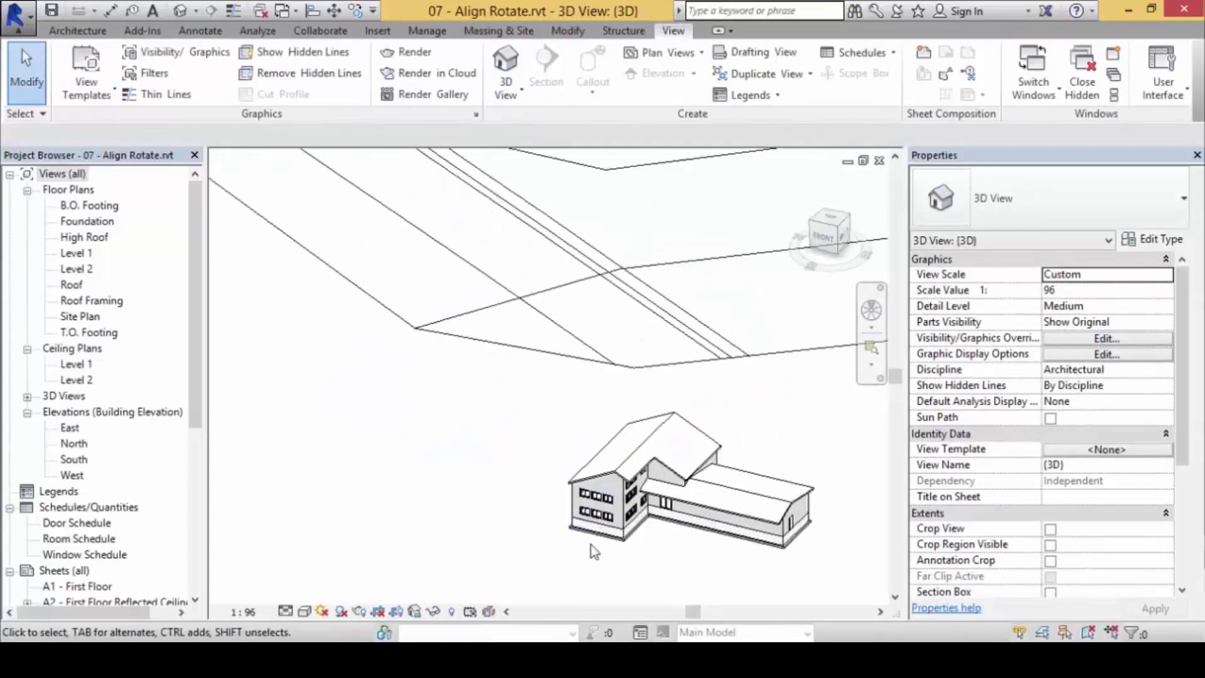
{"action": "scroll", "coordinate": [590, 545], "scroll_direction": "down", "scroll_amount": 5}
{"action": "scroll", "coordinate": [673, 552], "scroll_direction": "up", "scroll_amount": 6}
{"action": "scroll", "coordinate": [673, 551], "scroll_direction": "up", "scroll_amount": 3}
{"action": "scroll", "coordinate": [653, 527], "scroll_direction": "up", "scroll_amount": 2}
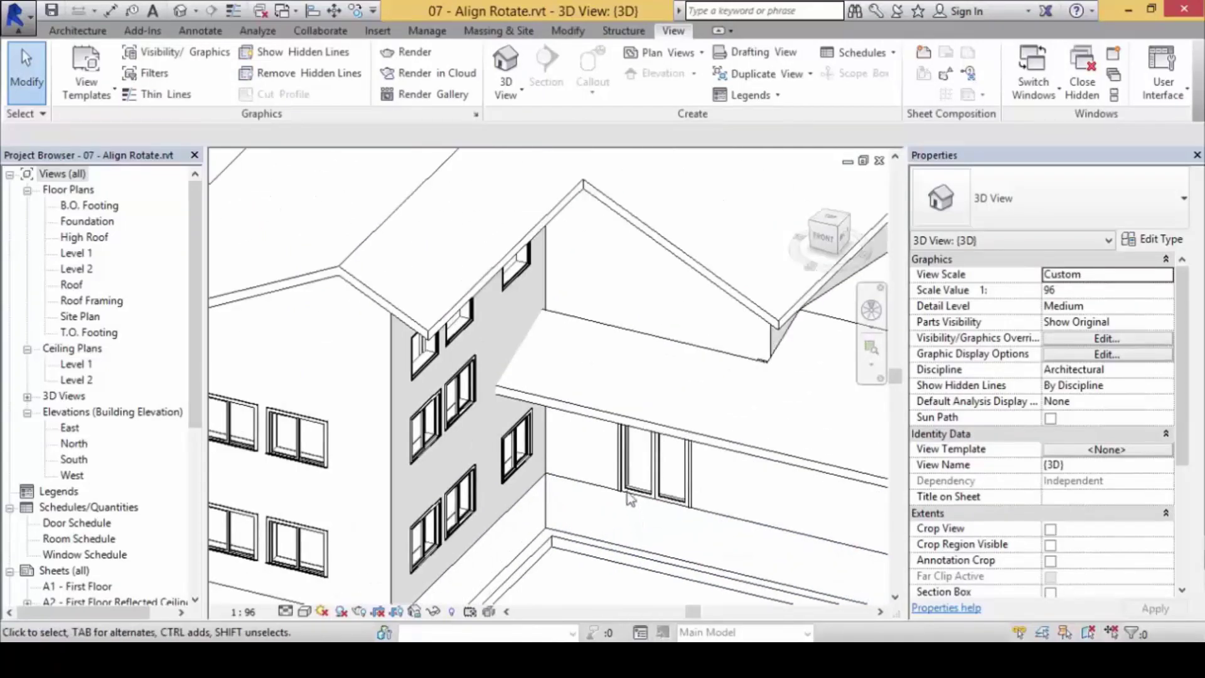
{"action": "scroll", "coordinate": [632, 506], "scroll_direction": "up", "scroll_amount": 2}
{"action": "scroll", "coordinate": [602, 483], "scroll_direction": "up", "scroll_amount": 2}
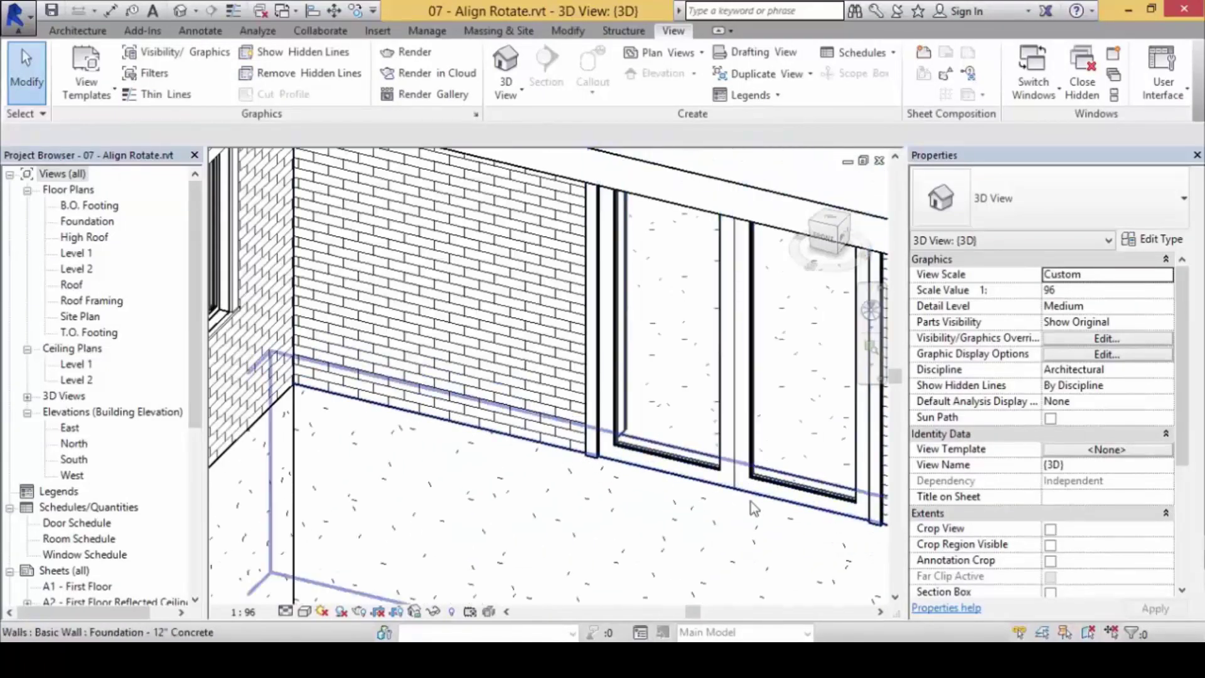
{"action": "scroll", "coordinate": [642, 447], "scroll_direction": "down", "scroll_amount": 3}
{"action": "scroll", "coordinate": [641, 447], "scroll_direction": "down", "scroll_amount": 3}
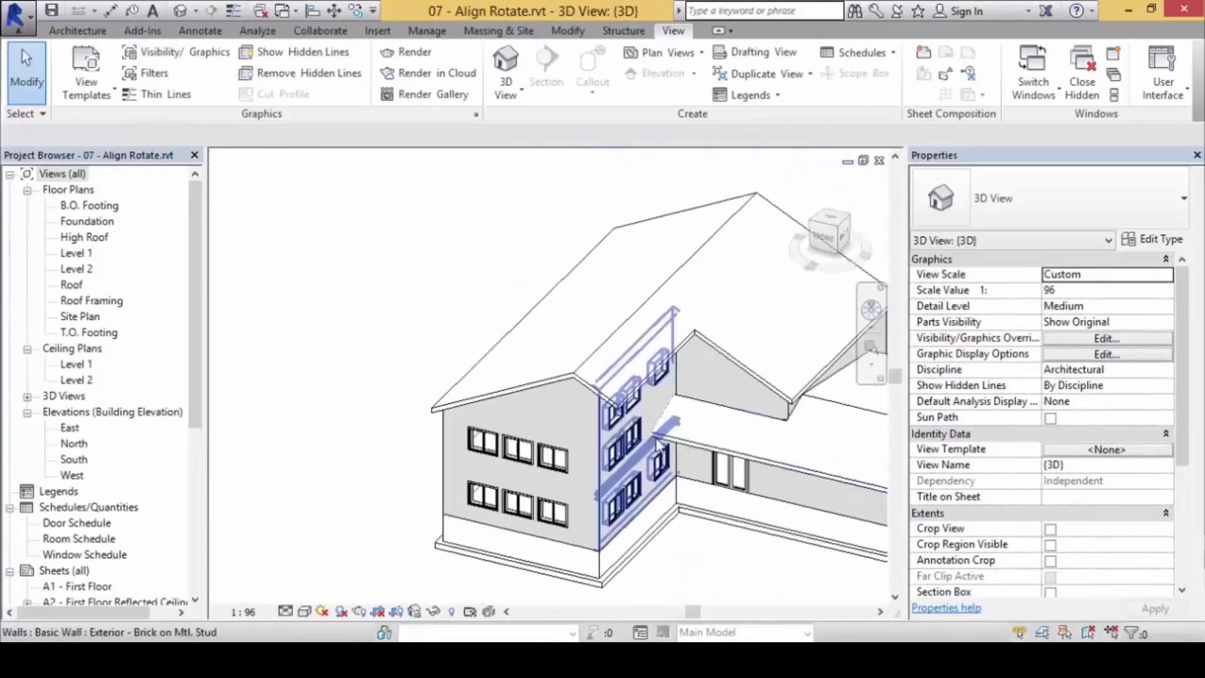
{"action": "scroll", "coordinate": [691, 464], "scroll_direction": "down", "scroll_amount": 3}
{"action": "scroll", "coordinate": [541, 363], "scroll_direction": "up", "scroll_amount": 5}
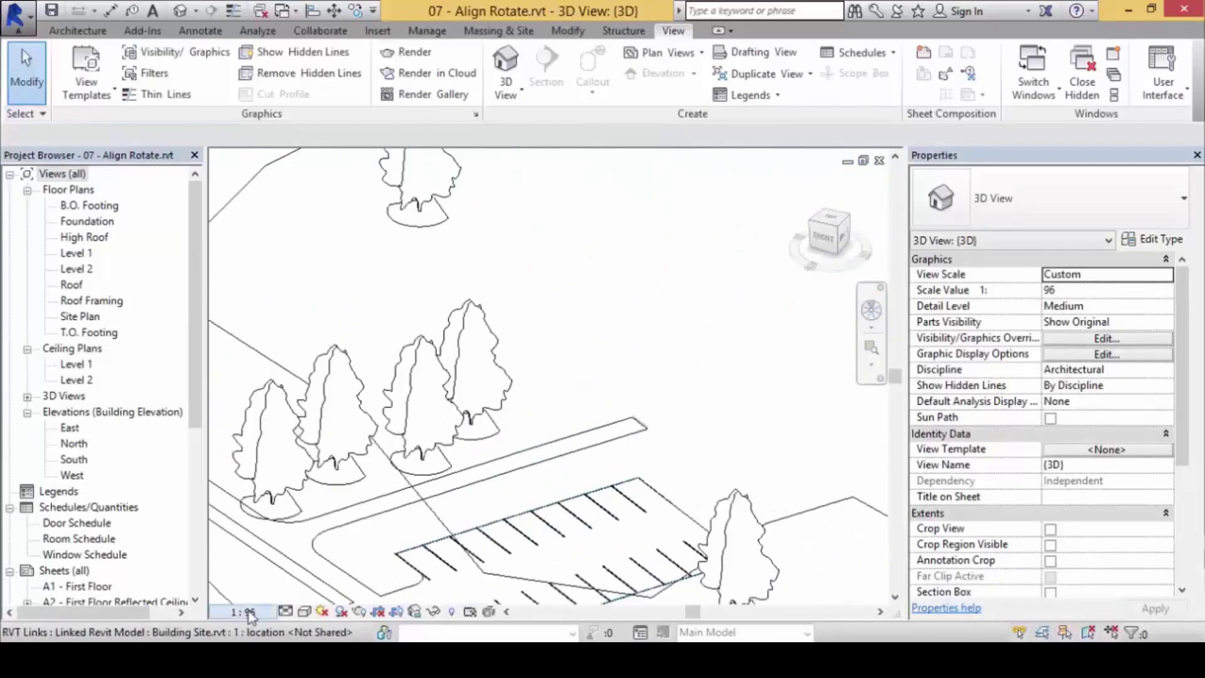
{"action": "scroll", "coordinate": [643, 430], "scroll_direction": "up", "scroll_amount": 5}
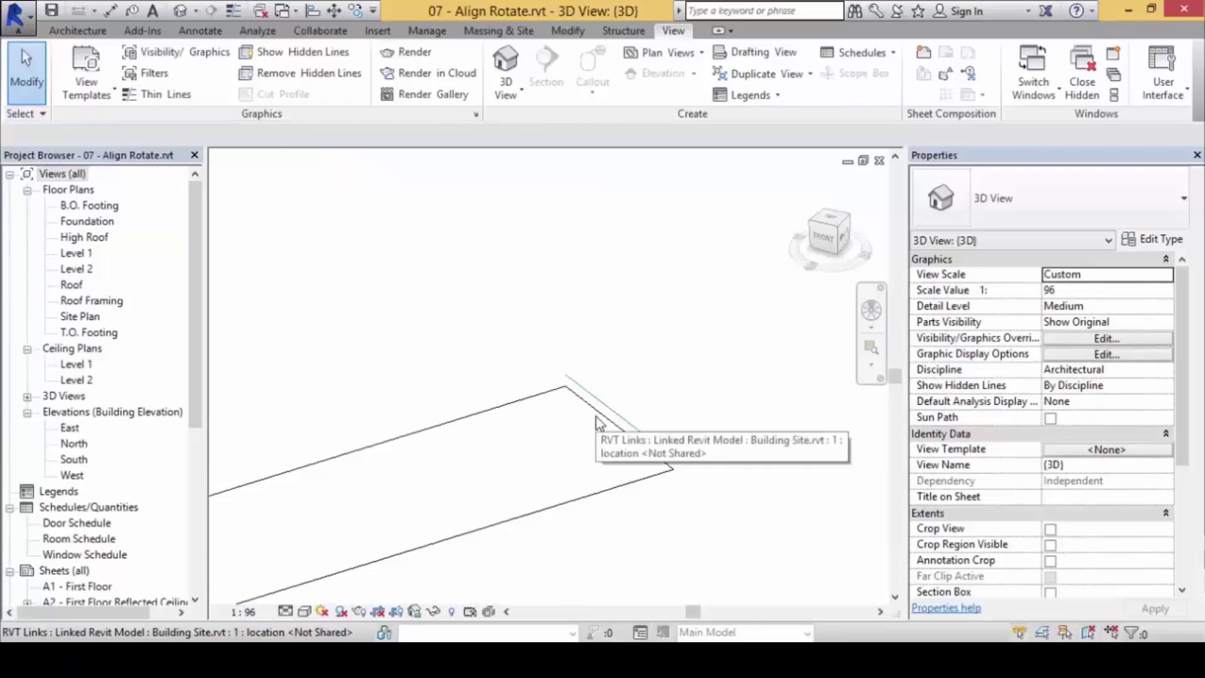
{"action": "scroll", "coordinate": [543, 421], "scroll_direction": "down", "scroll_amount": 3}
{"action": "scroll", "coordinate": [543, 422], "scroll_direction": "down", "scroll_amount": 5}
{"action": "scroll", "coordinate": [446, 288], "scroll_direction": "up", "scroll_amount": 2}
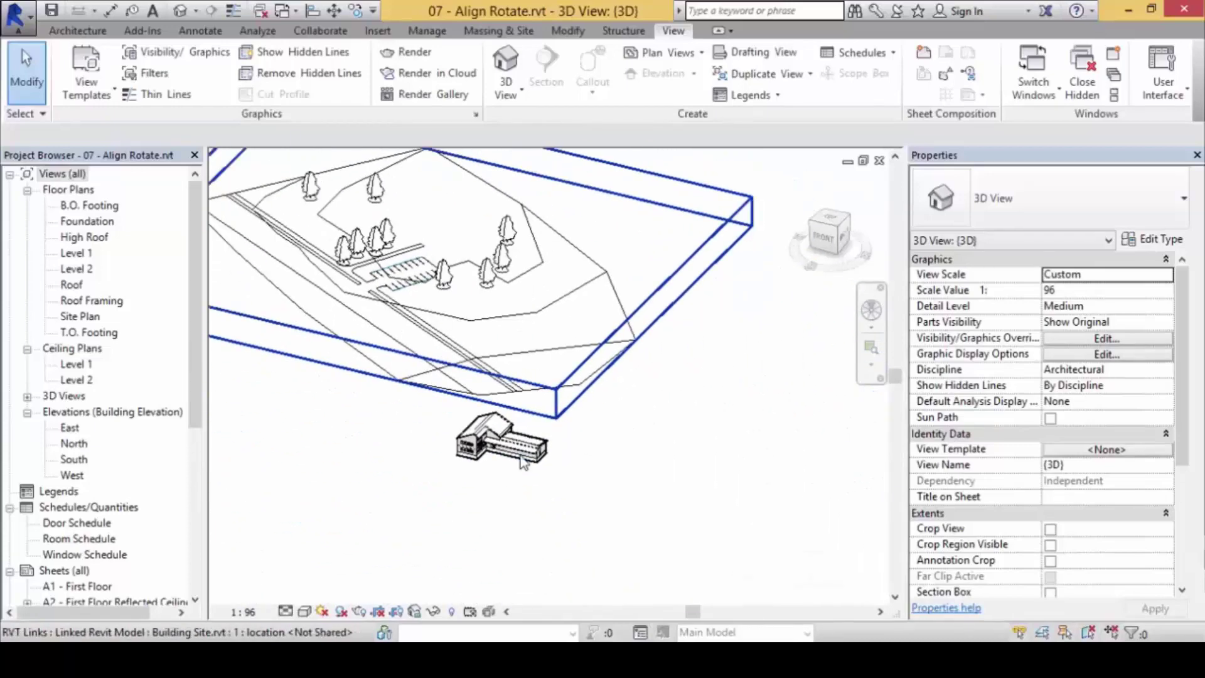
{"action": "scroll", "coordinate": [447, 438], "scroll_direction": "up", "scroll_amount": 2}
{"action": "scroll", "coordinate": [447, 438], "scroll_direction": "up", "scroll_amount": 2}
{"action": "scroll", "coordinate": [470, 404], "scroll_direction": "down", "scroll_amount": 5}
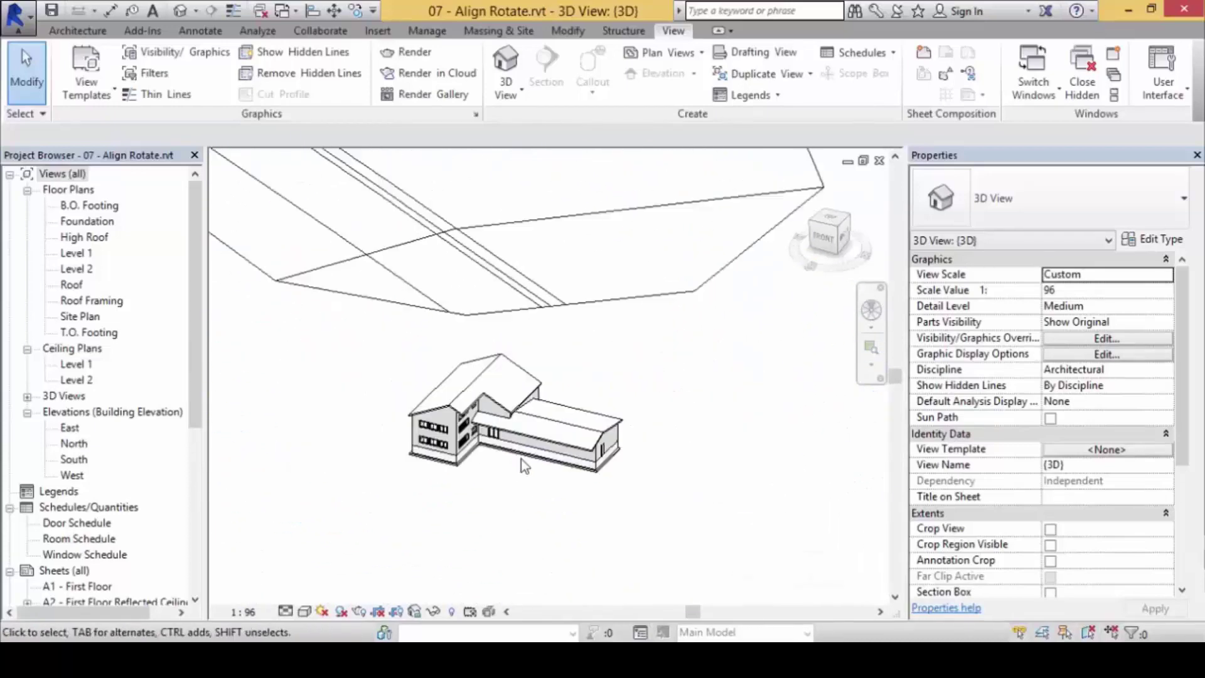
{"action": "scroll", "coordinate": [540, 439], "scroll_direction": "down", "scroll_amount": 2}
{"action": "key", "text": "ctrl+Tab"}
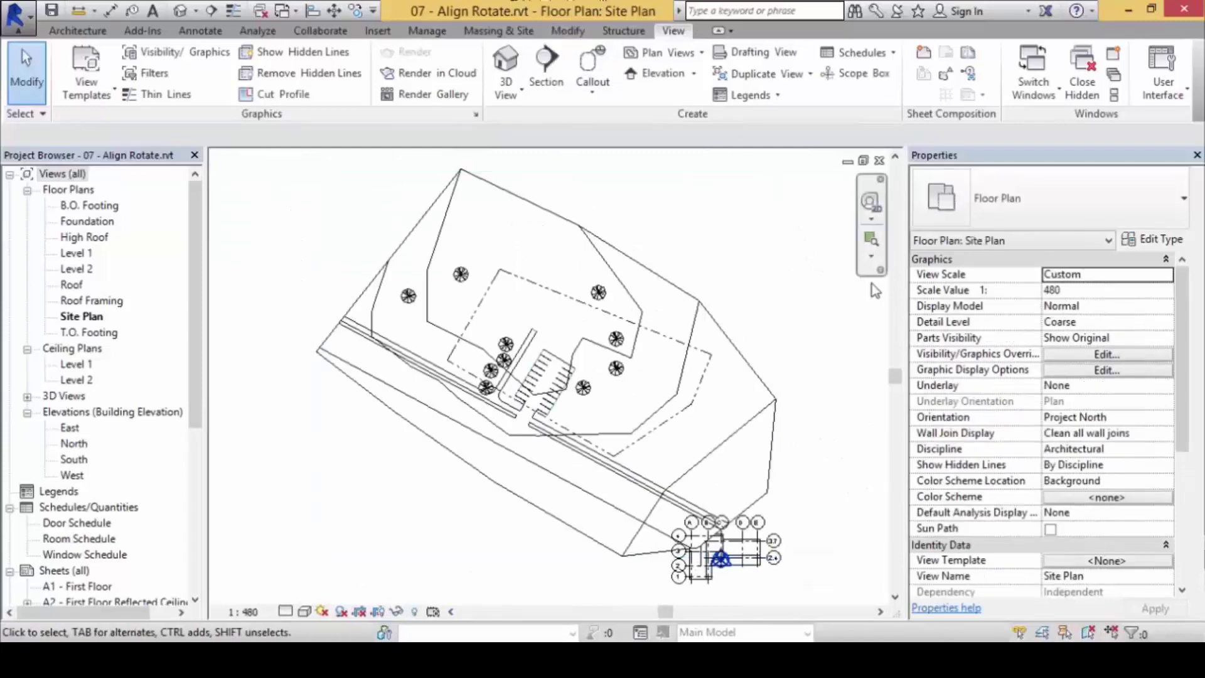
{"action": "middle_click_drag", "start_coordinate": [703, 554], "coordinate": [601, 372]}
{"action": "scroll", "coordinate": [602, 372], "scroll_direction": "up", "scroll_amount": 4}
{"action": "scroll", "coordinate": [664, 396], "scroll_direction": "up", "scroll_amount": 2}
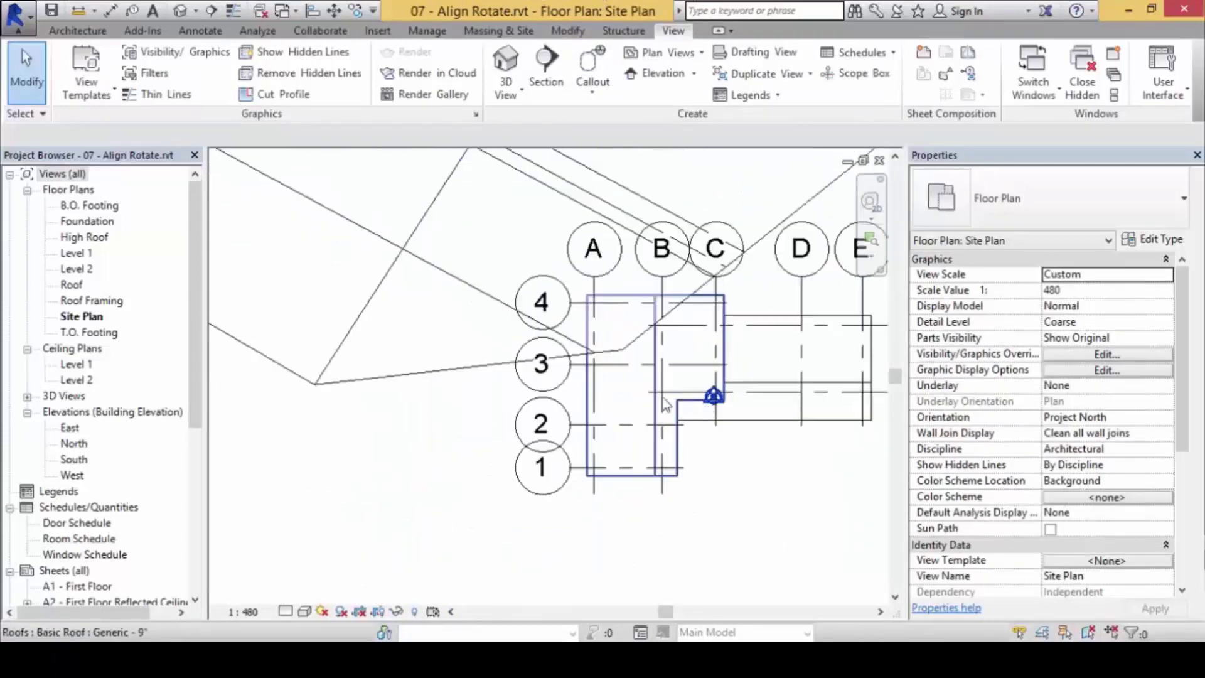
{"action": "scroll", "coordinate": [664, 396], "scroll_direction": "down", "scroll_amount": 6}
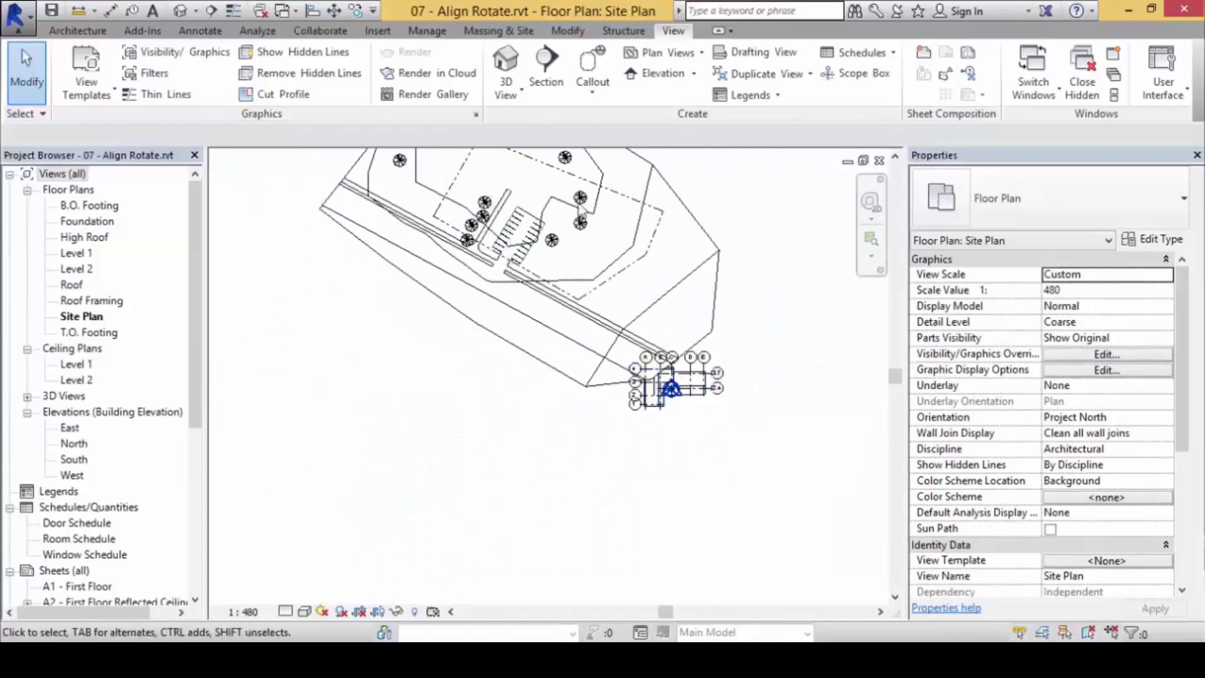
Move the linked Building Site from a point on the site onto the grid C line
{"action": "left_click", "coordinate": [567, 30]}
{"action": "left_click", "coordinate": [321, 89]}
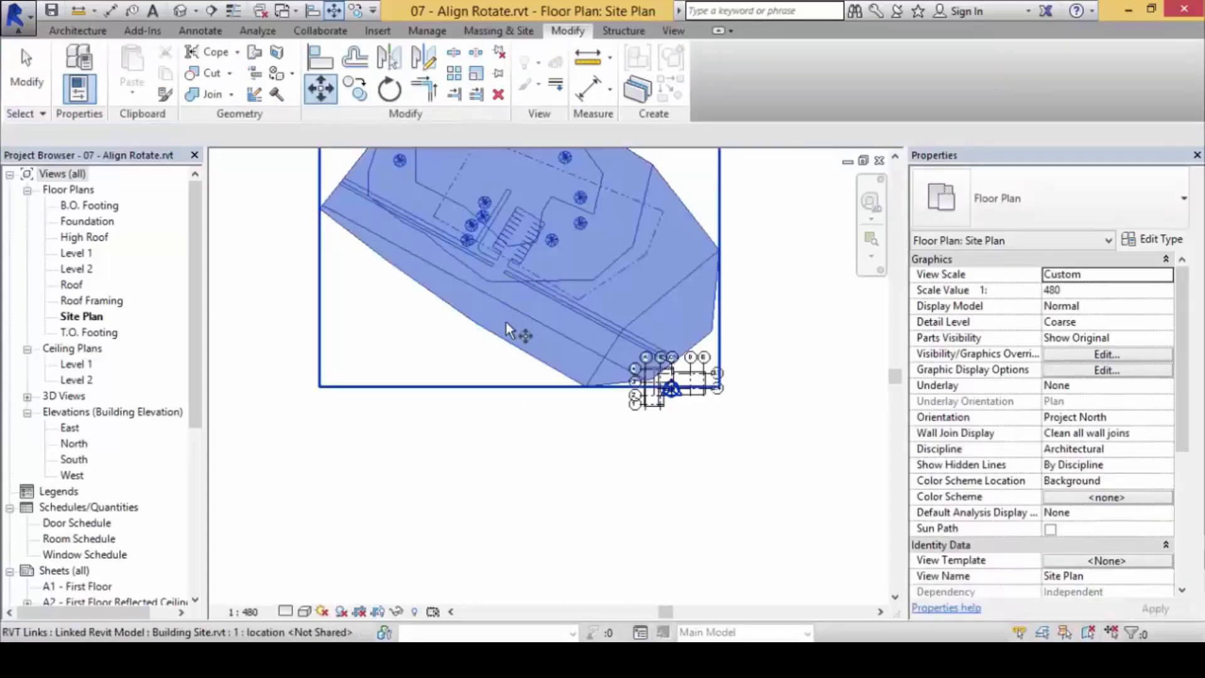
{"action": "right_click", "coordinate": [502, 271]}
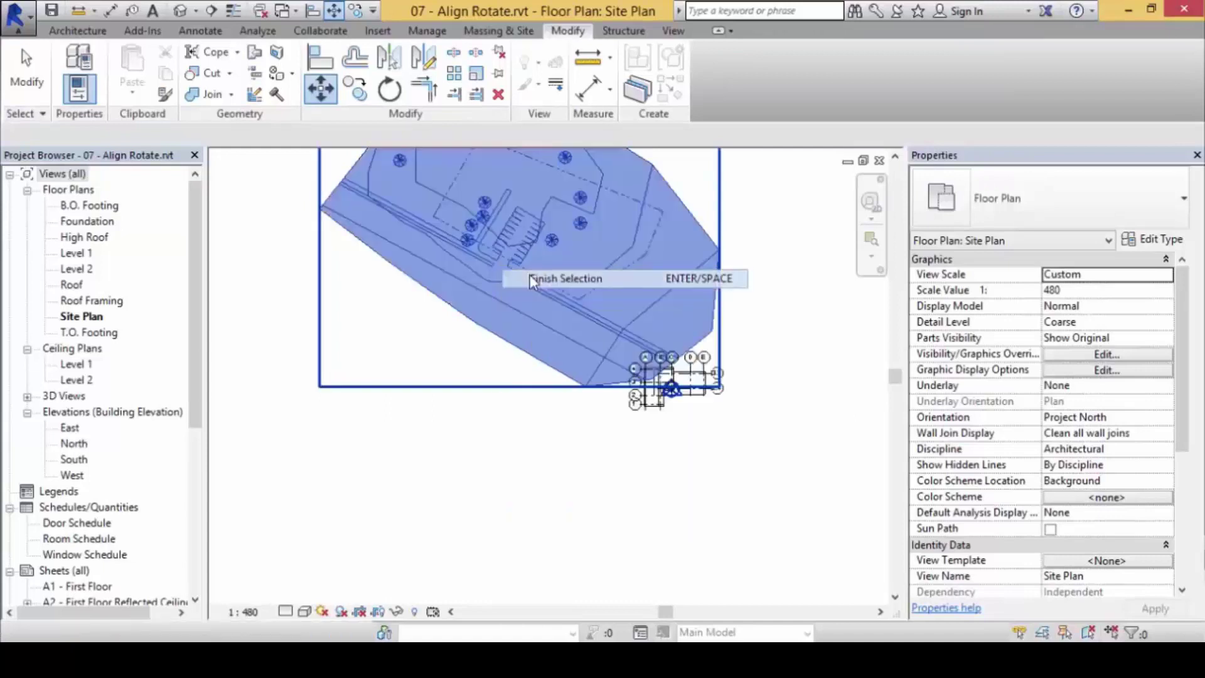
{"action": "left_click", "coordinate": [530, 279]}
{"action": "left_click", "coordinate": [511, 189]}
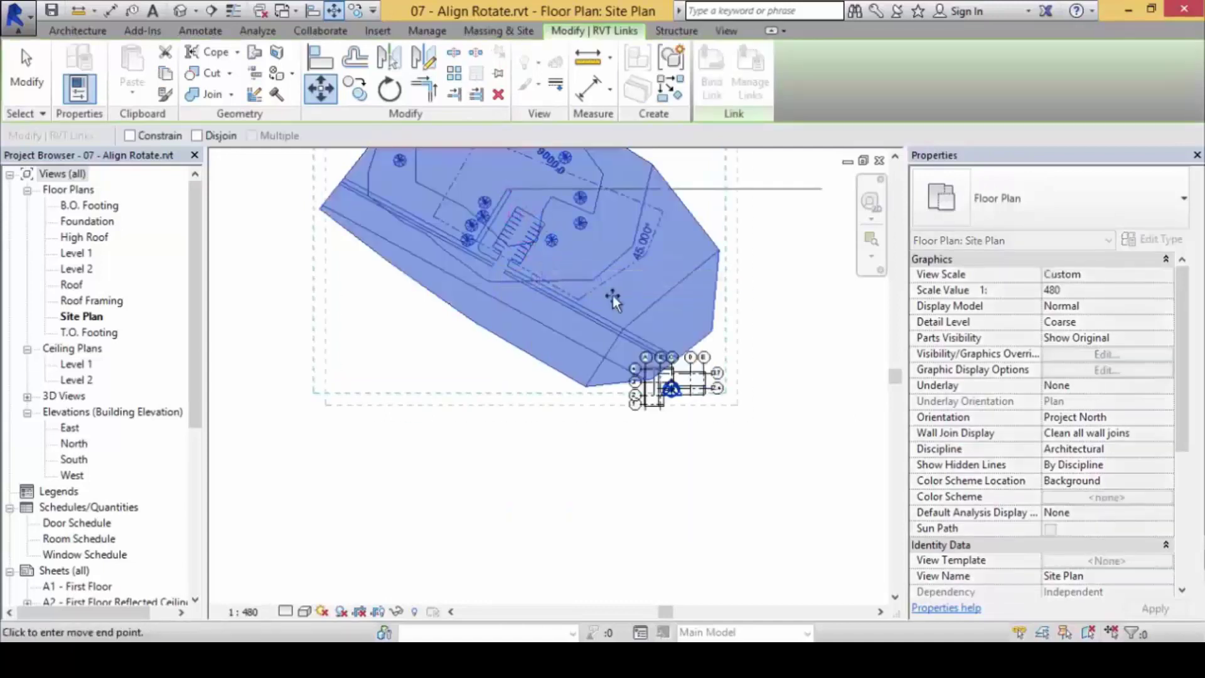
{"action": "scroll", "coordinate": [665, 404], "scroll_direction": "up", "scroll_amount": 3}
{"action": "scroll", "coordinate": [657, 377], "scroll_direction": "up", "scroll_amount": 3}
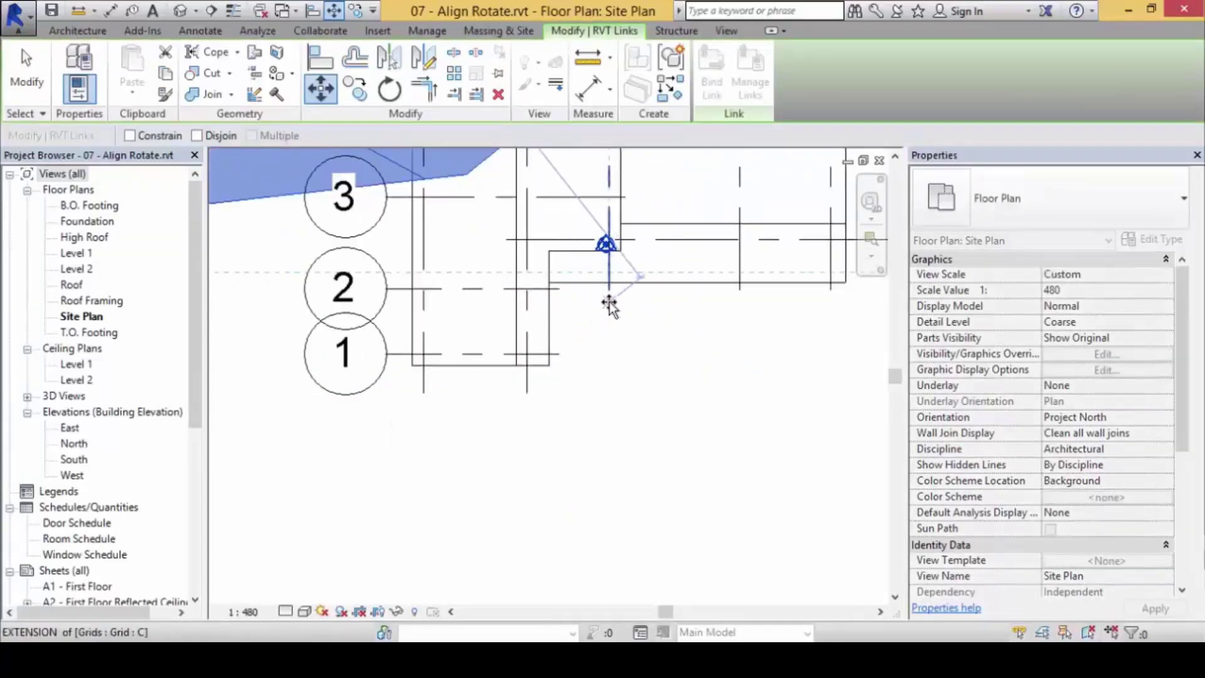
{"action": "left_click", "coordinate": [609, 304]}
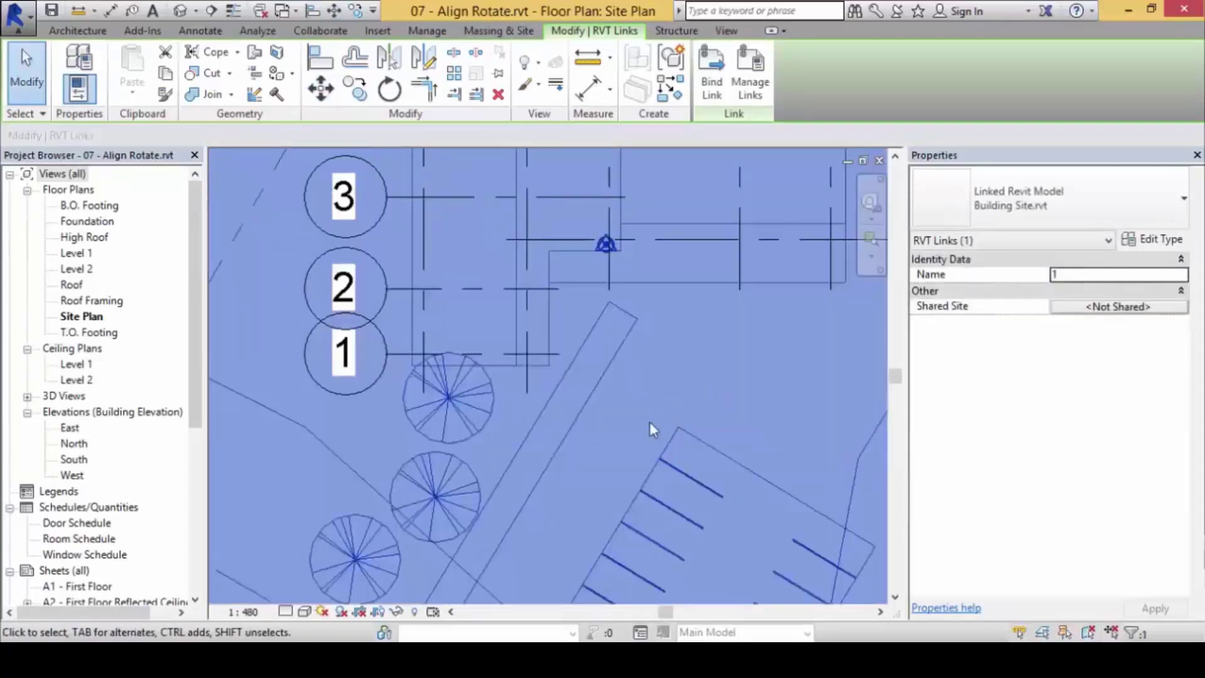
{"action": "scroll", "coordinate": [650, 422], "scroll_direction": "down", "scroll_amount": 3}
{"action": "scroll", "coordinate": [700, 412], "scroll_direction": "down", "scroll_amount": 1}
Switch the Site Plan to Wireframe and zoom in on the building's wall corner
{"action": "key", "text": "Escape"}
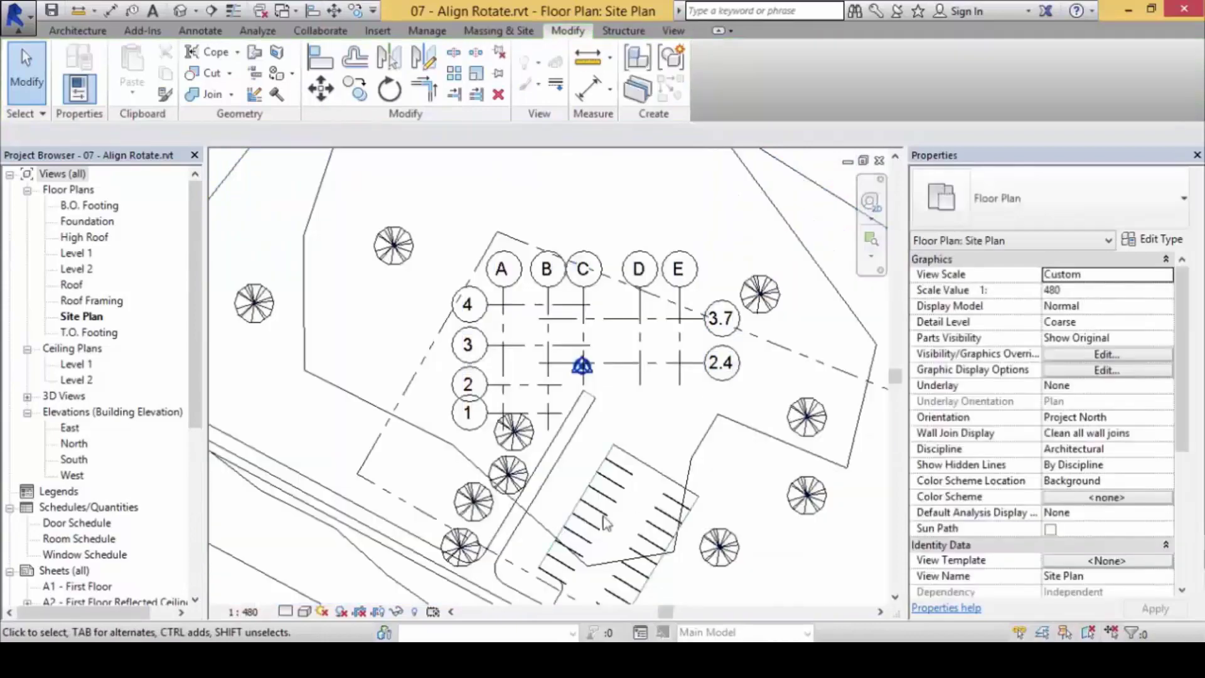
{"action": "scroll", "coordinate": [552, 352], "scroll_direction": "up", "scroll_amount": 1}
{"action": "scroll", "coordinate": [582, 439], "scroll_direction": "up", "scroll_amount": 1}
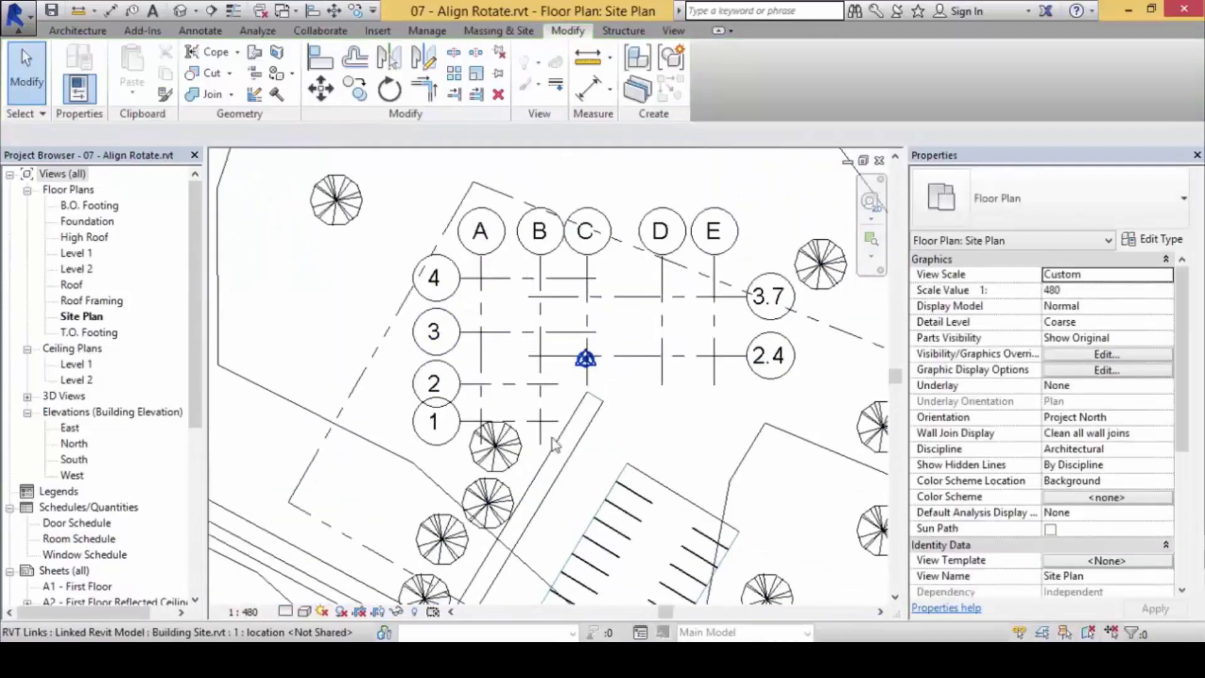
{"action": "left_click", "coordinate": [305, 612]}
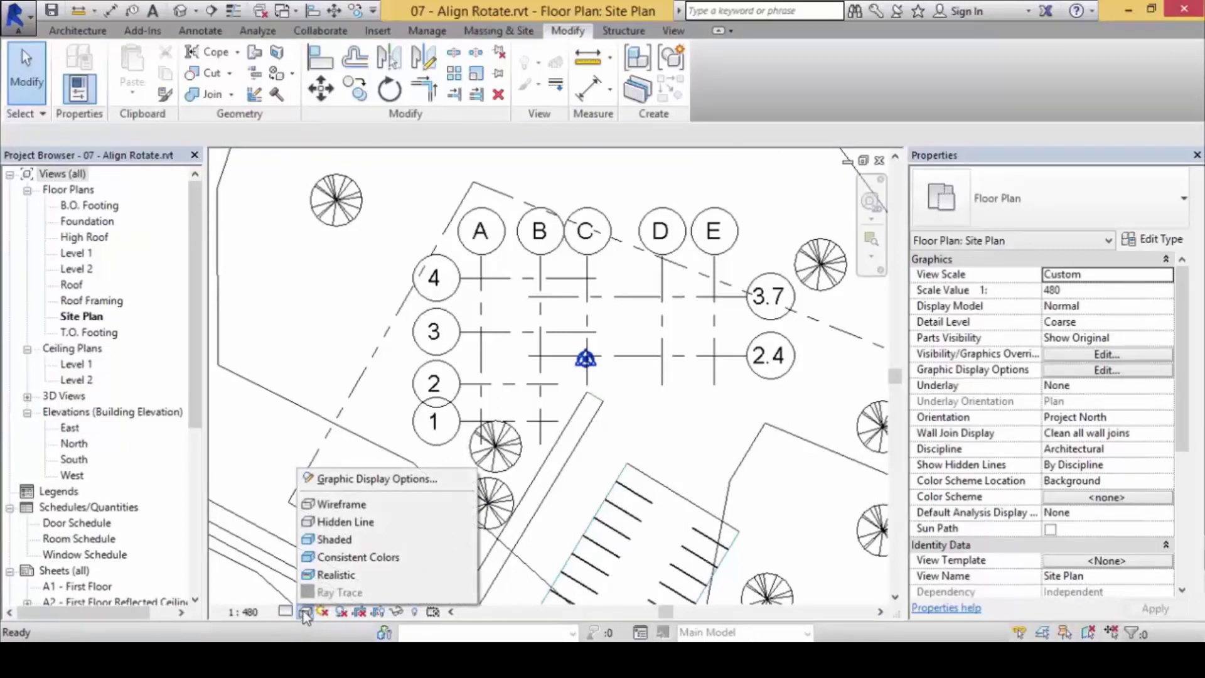
{"action": "left_click", "coordinate": [337, 506]}
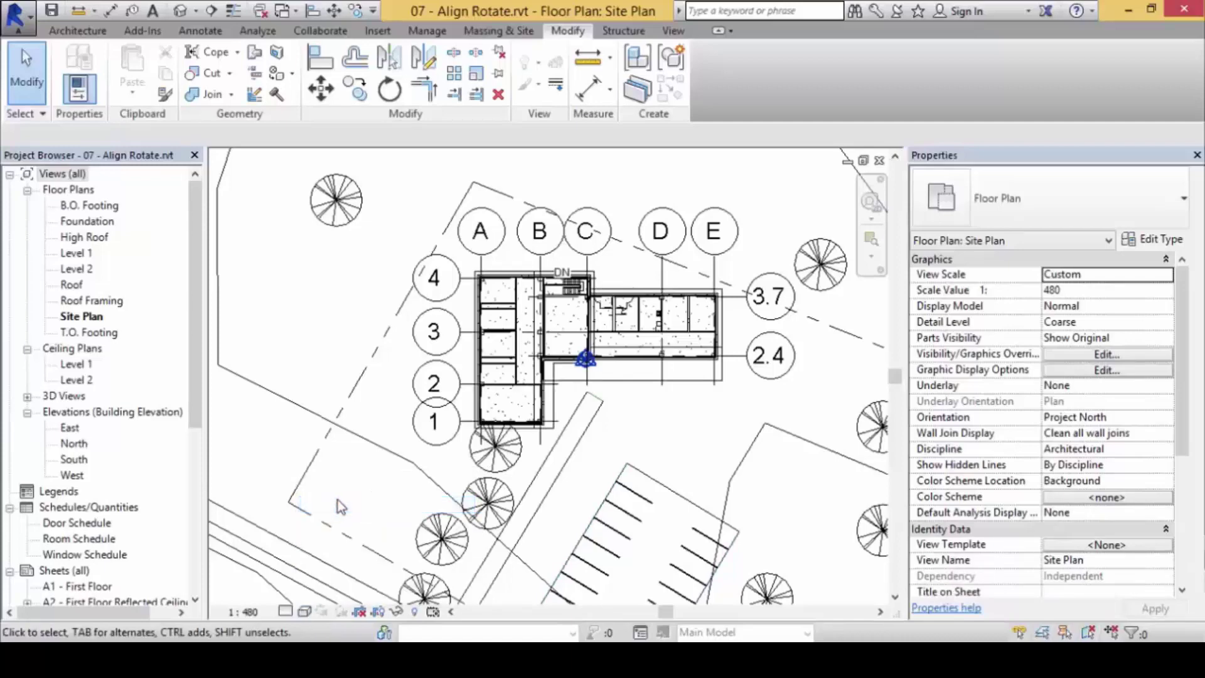
{"action": "scroll", "coordinate": [640, 408], "scroll_direction": "up", "scroll_amount": 2}
{"action": "scroll", "coordinate": [640, 408], "scroll_direction": "up", "scroll_amount": 3}
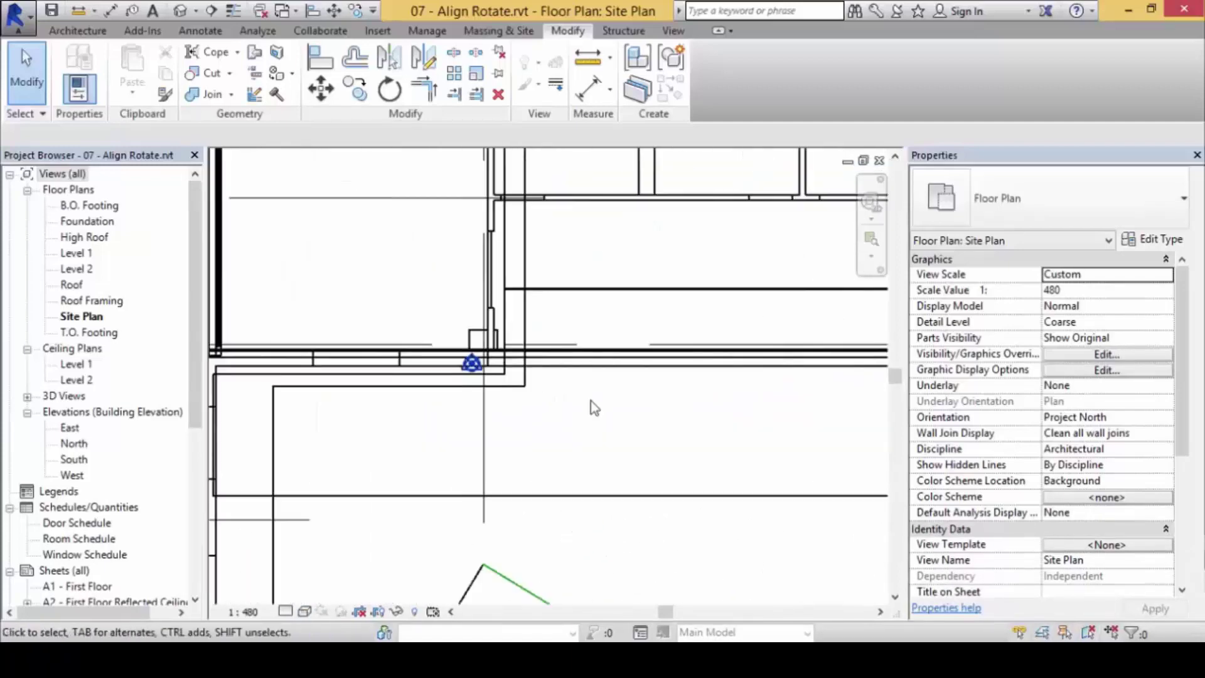
{"action": "mouse_move", "coordinate": [619, 386]}
{"action": "middle_mouse_down"}
{"action": "mouse_move", "coordinate": [670, 404]}
{"action": "mouse_move", "coordinate": [846, 386]}
{"action": "middle_mouse_up"}
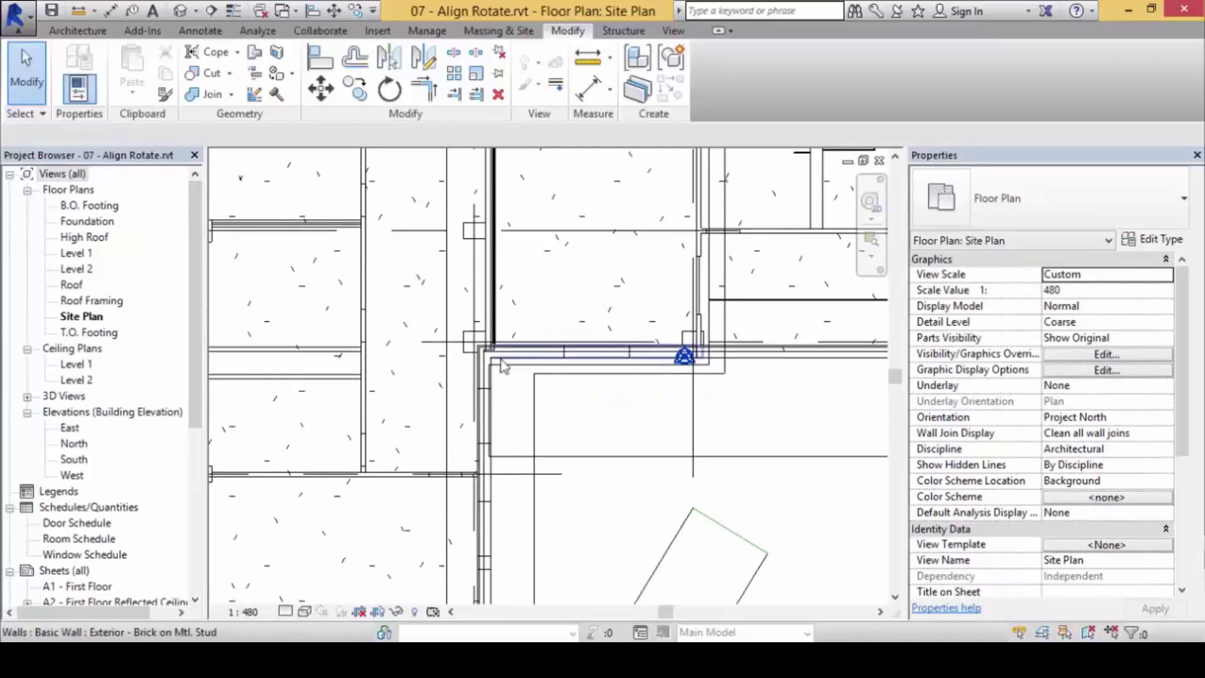
Set the Site Plan visual style back to Hidden Line
{"action": "left_click", "coordinate": [305, 611]}
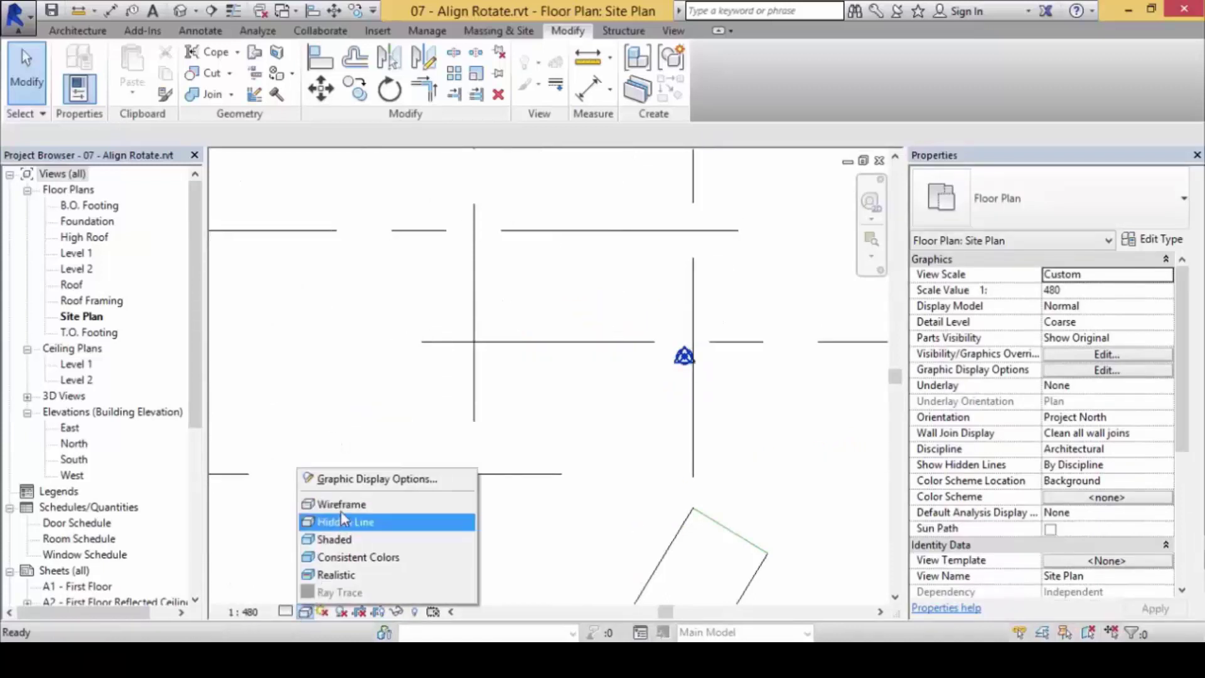
{"action": "left_click", "coordinate": [342, 521]}
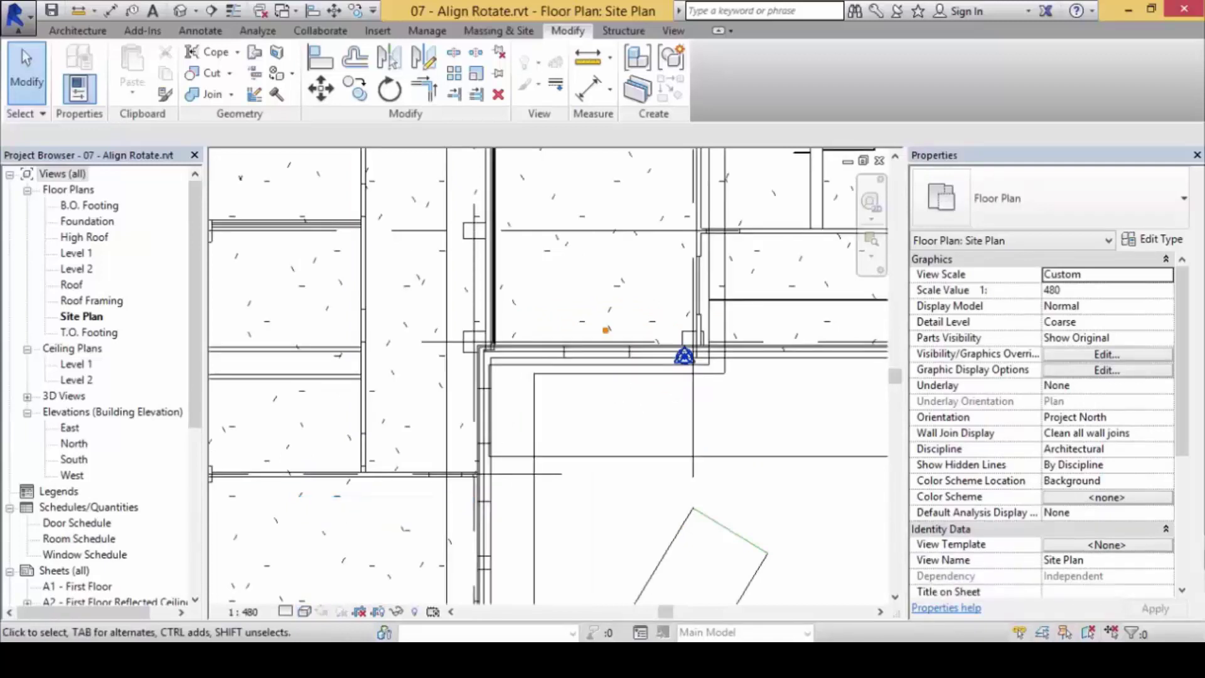
{"action": "mouse_move", "coordinate": [606, 329]}
{"action": "left_mouse_down"}
{"action": "mouse_move", "coordinate": [542, 326]}
{"action": "mouse_move", "coordinate": [659, 392]}
{"action": "mouse_move", "coordinate": [600, 310]}
{"action": "mouse_move", "coordinate": [604, 330]}
{"action": "left_mouse_up"}
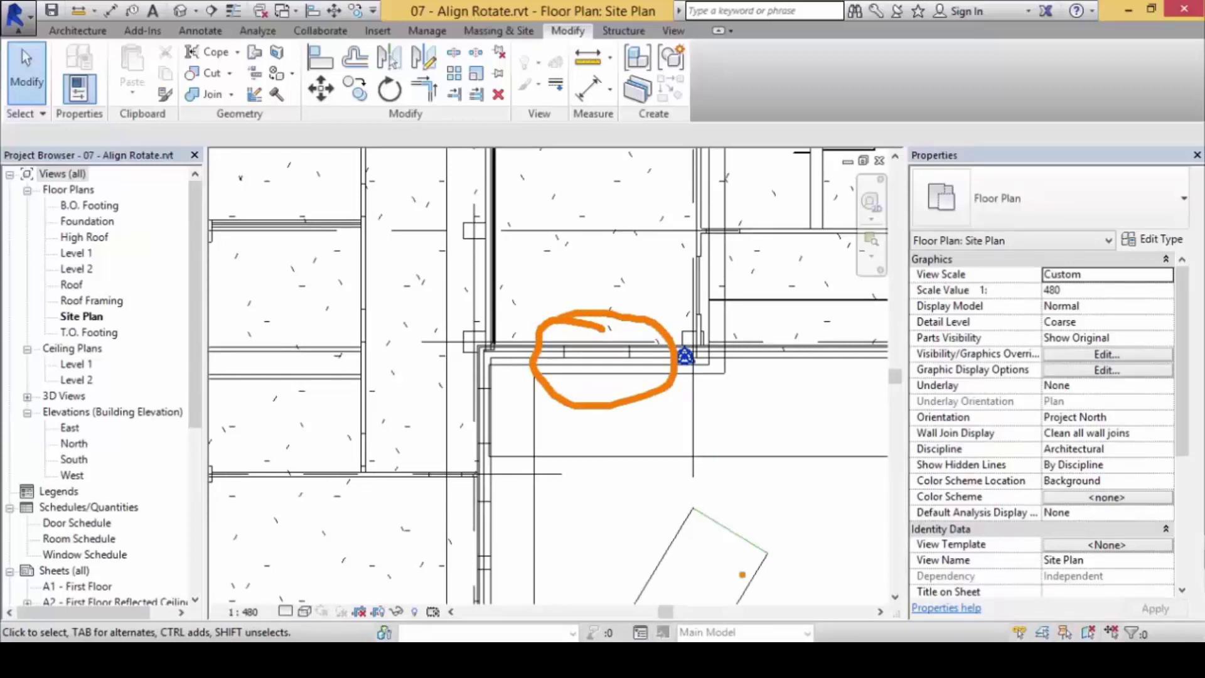
{"action": "key", "text": "Escape"}
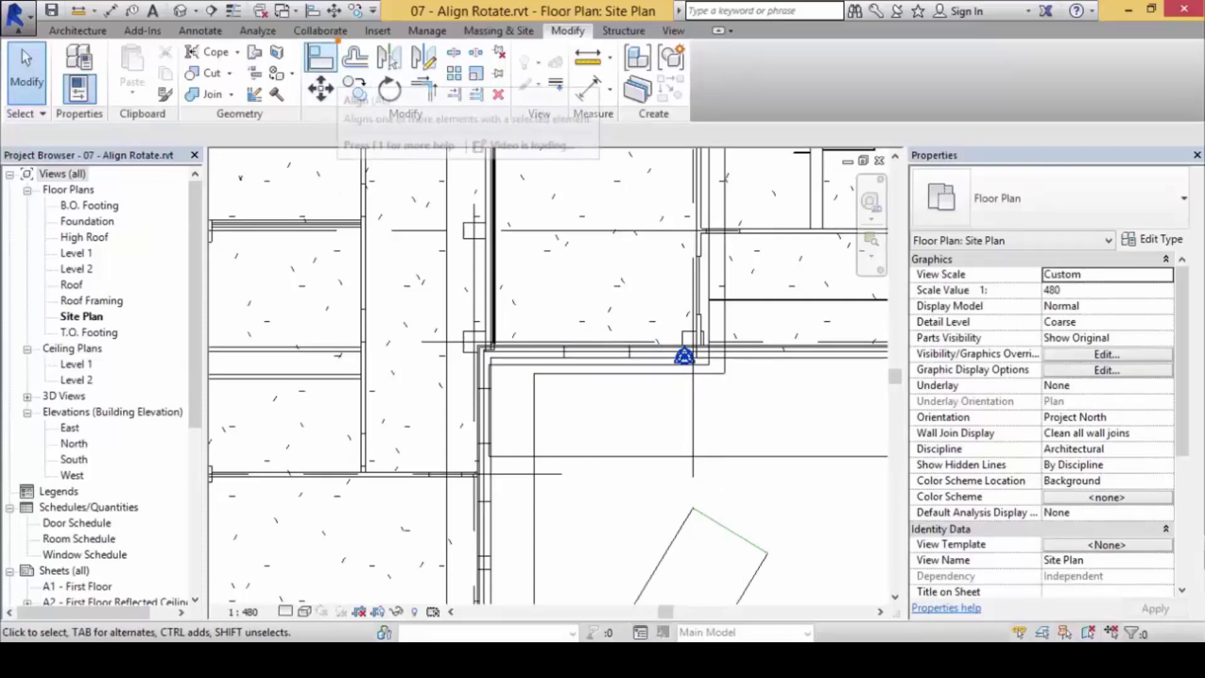
Align the linked site's edge to the building's exterior wall and the grid line
{"action": "mouse_move", "coordinate": [336, 39]}
{"action": "left_mouse_down"}
{"action": "mouse_move", "coordinate": [349, 76]}
{"action": "mouse_move", "coordinate": [339, 28]}
{"action": "left_mouse_up"}
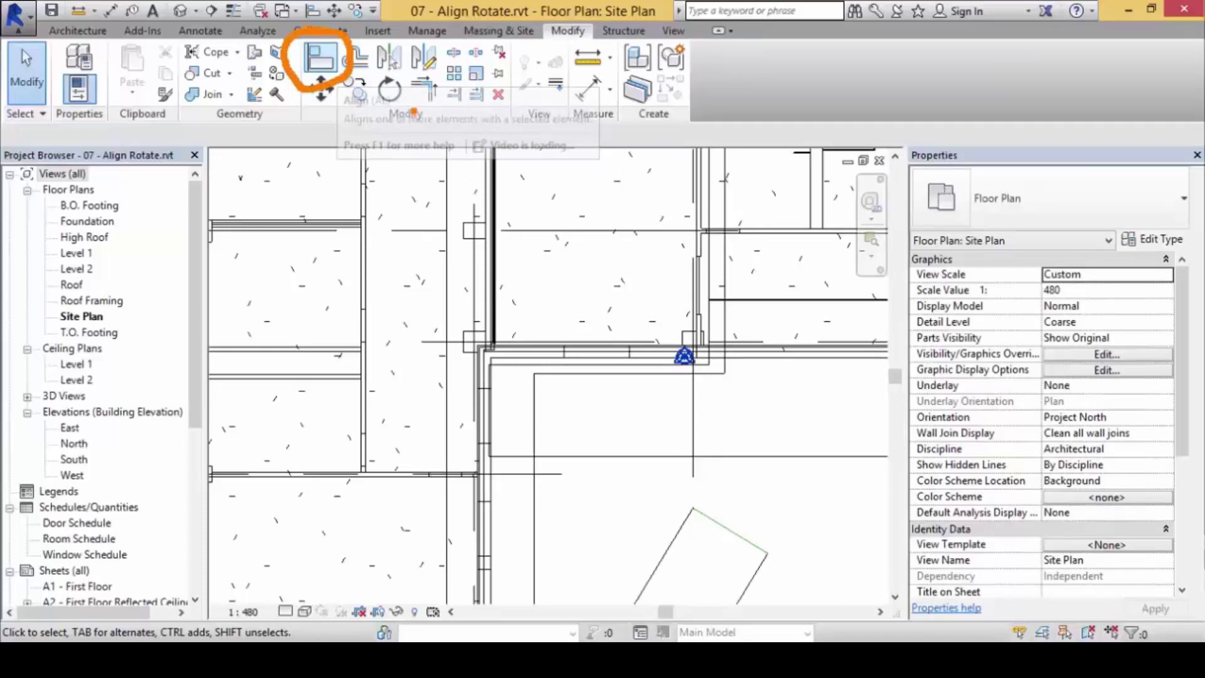
{"action": "left_click", "coordinate": [327, 63]}
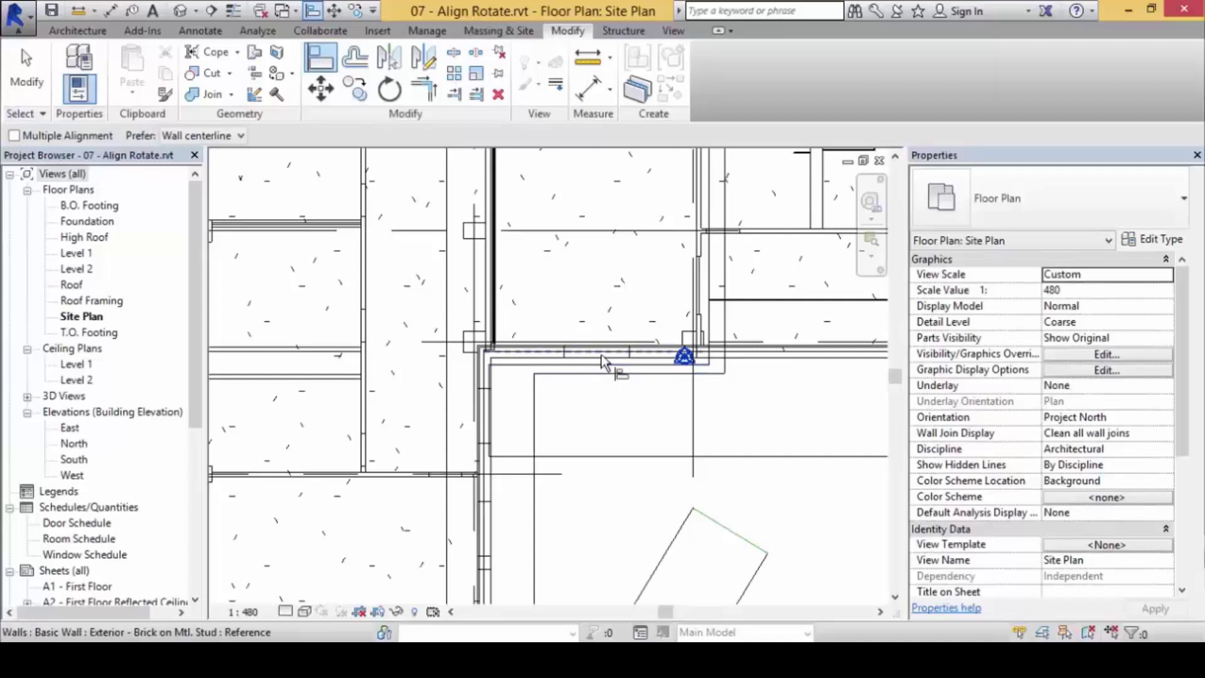
{"action": "key", "text": "Tab"}
{"action": "key", "text": "Tab"}
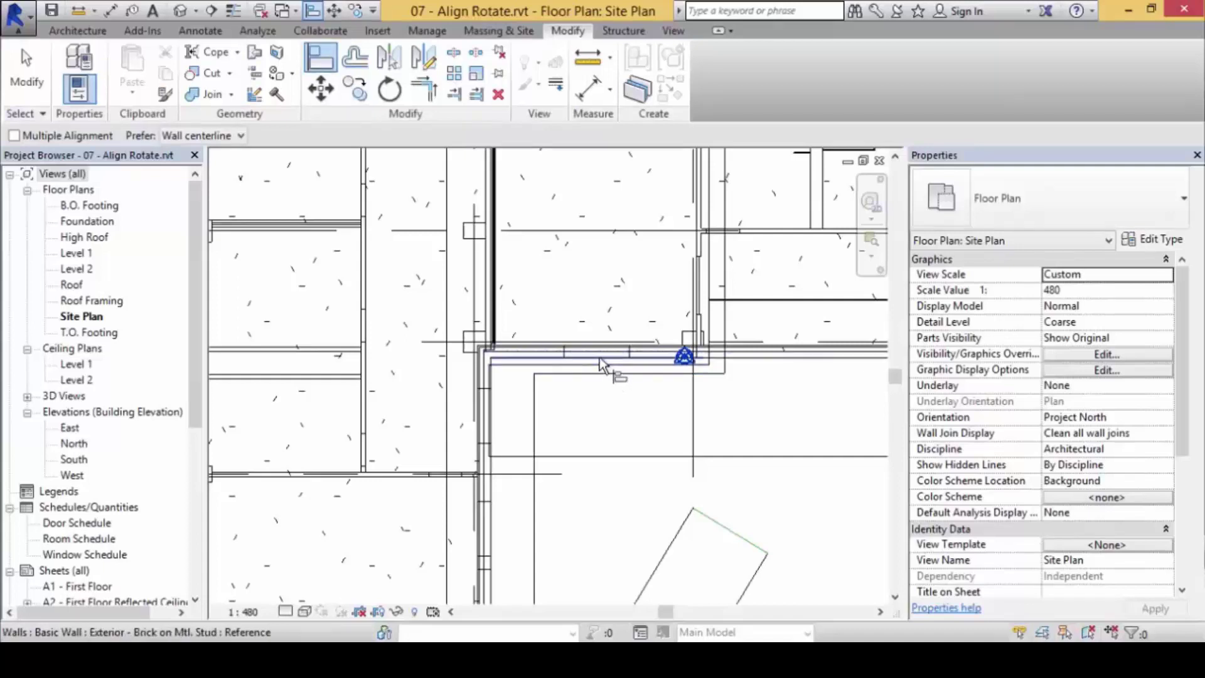
{"action": "key", "text": "Tab"}
{"action": "key", "text": "Tab"}
{"action": "key", "text": "Tab"}
{"action": "key", "text": "Tab"}
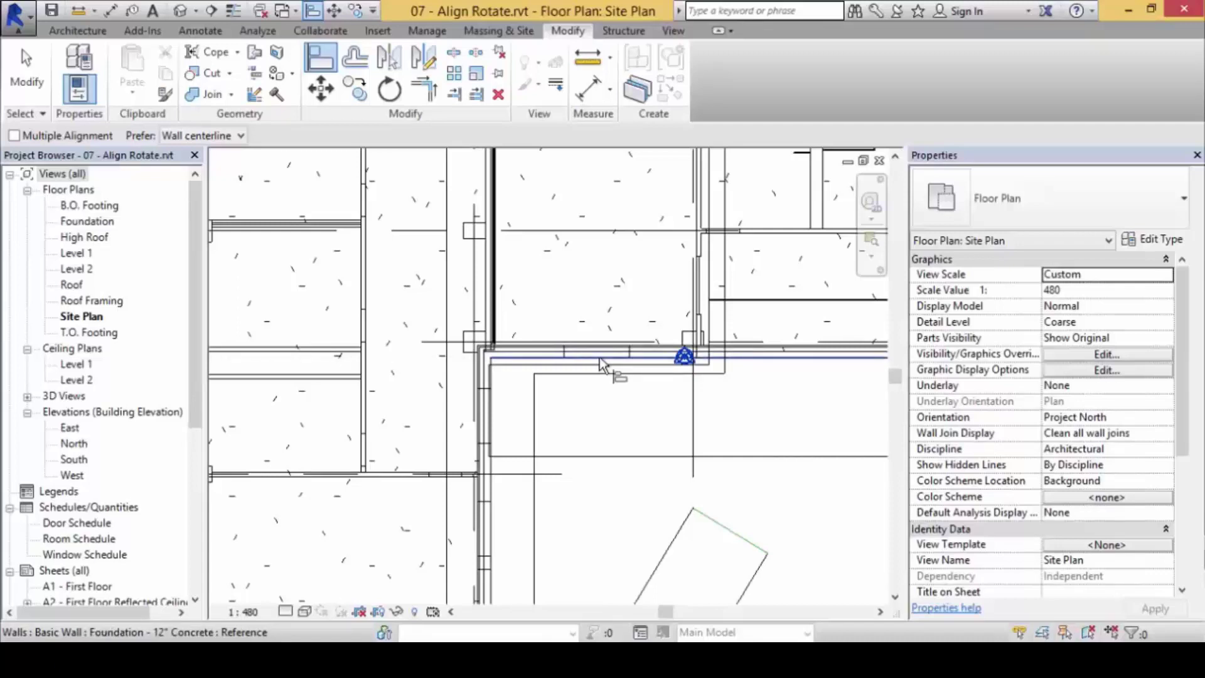
{"action": "left_click", "coordinate": [600, 364]}
{"action": "left_click", "coordinate": [729, 533]}
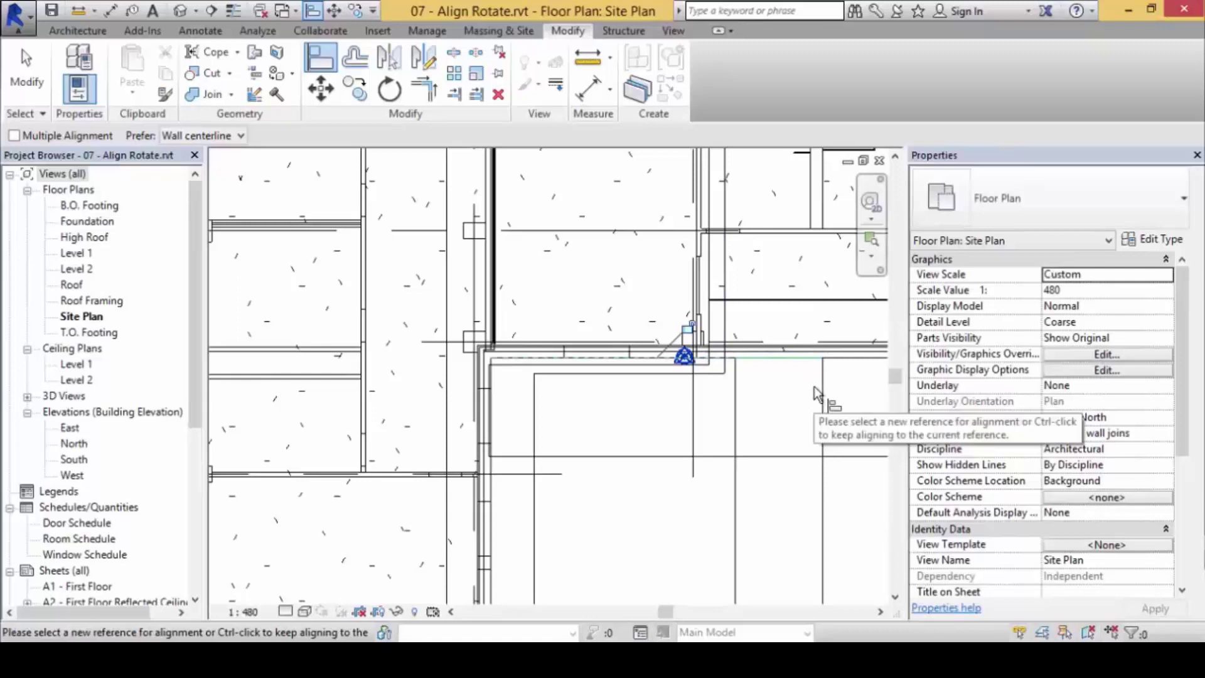
{"action": "left_click", "coordinate": [555, 347]}
Move the linked Building Site RVT link to the exterior wall's midpoint
{"action": "left_click", "coordinate": [321, 88]}
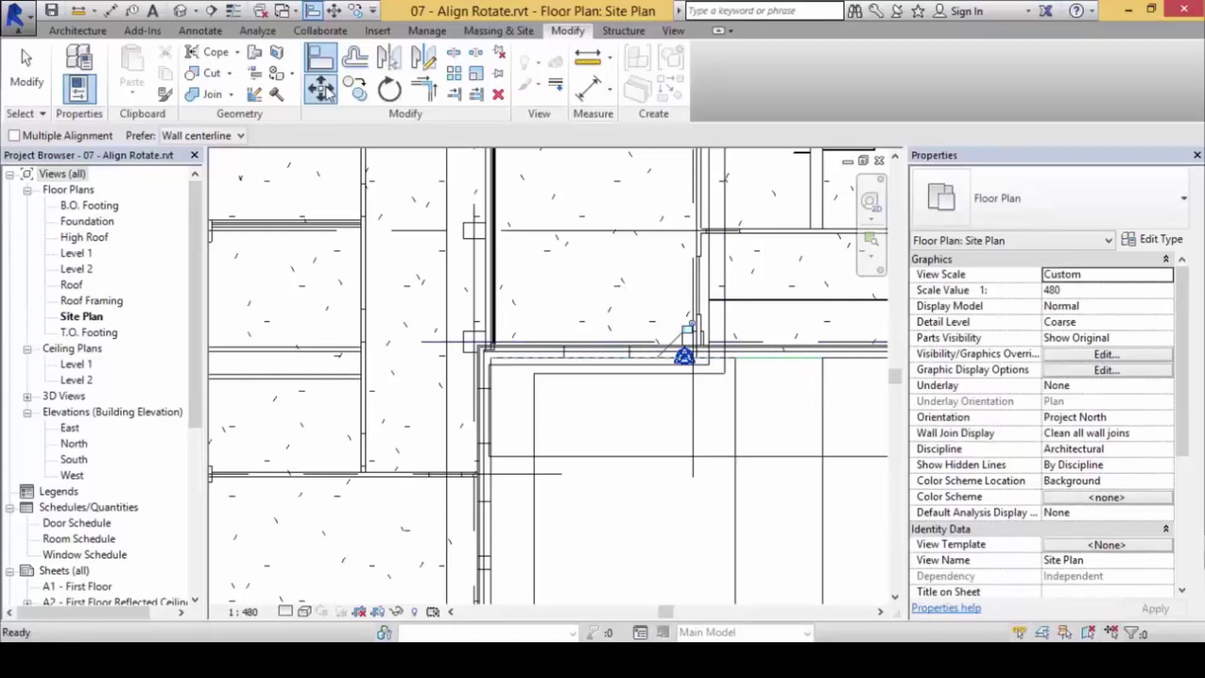
{"action": "right_click", "coordinate": [788, 382]}
{"action": "left_click", "coordinate": [859, 137]}
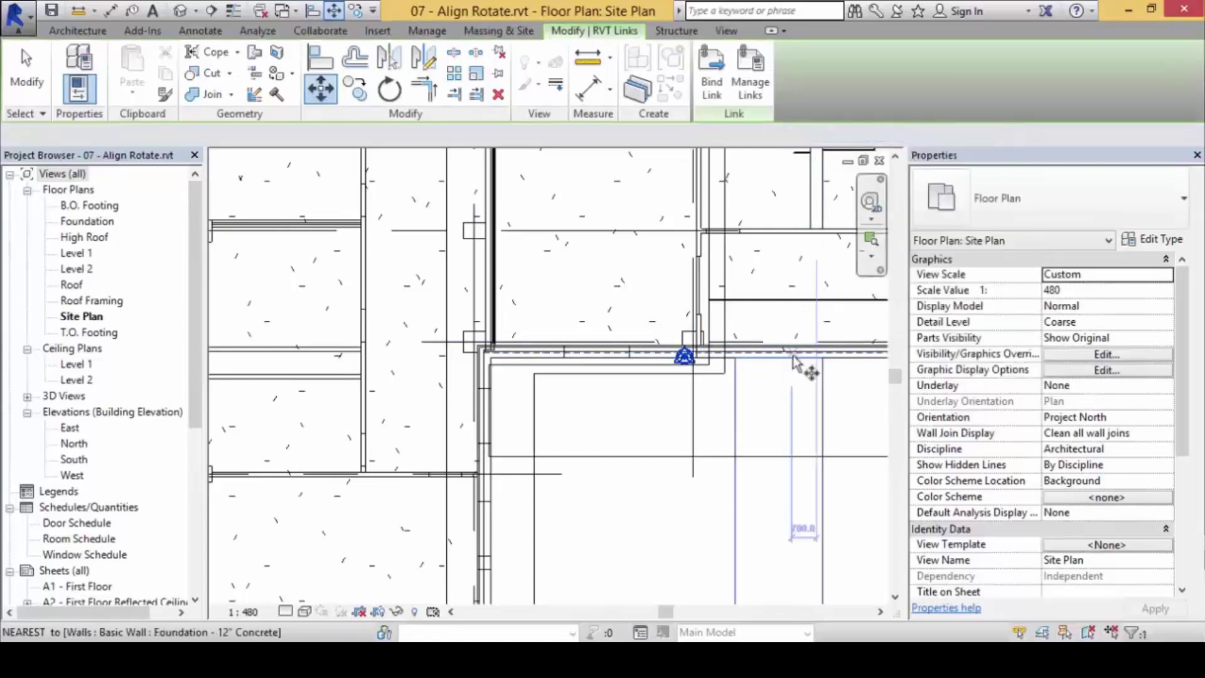
{"action": "left_click", "coordinate": [597, 357]}
{"action": "scroll", "coordinate": [690, 433], "scroll_direction": "down", "scroll_amount": 3}
{"action": "scroll", "coordinate": [745, 404], "scroll_direction": "down", "scroll_amount": 2}
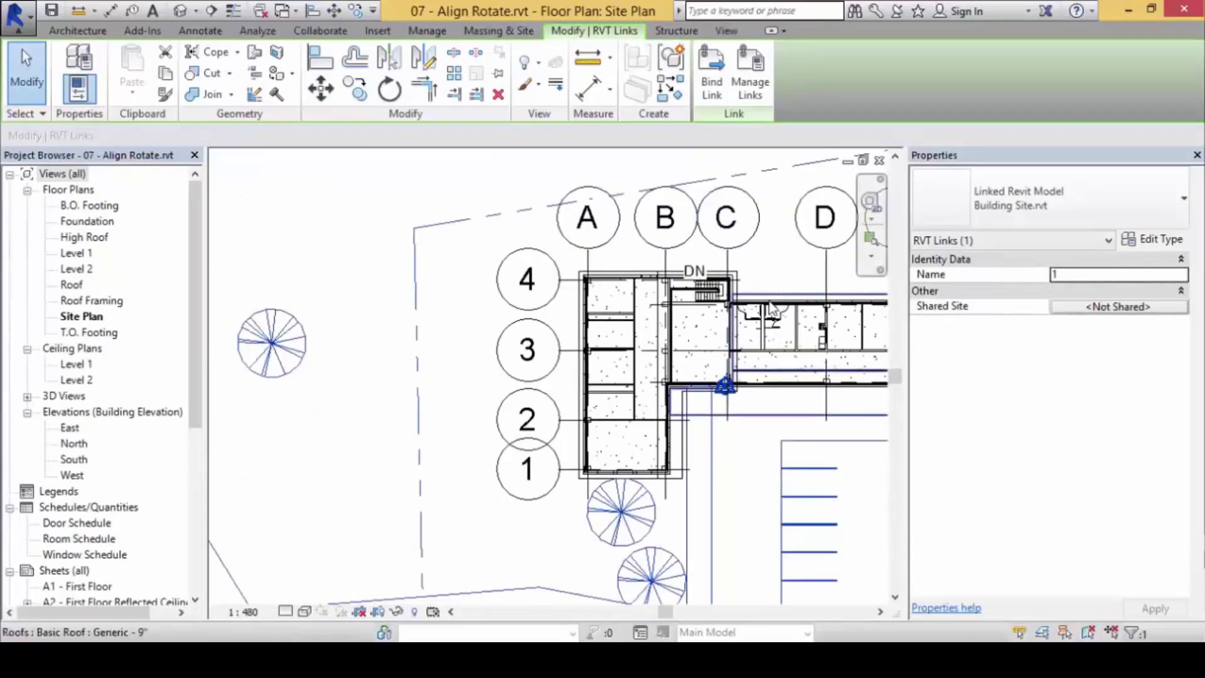
Switch to the default 3D view and zoom around the building on the linked site
{"action": "key", "text": "ctrl+Tab"}
{"action": "left_click", "coordinate": [641, 316]}
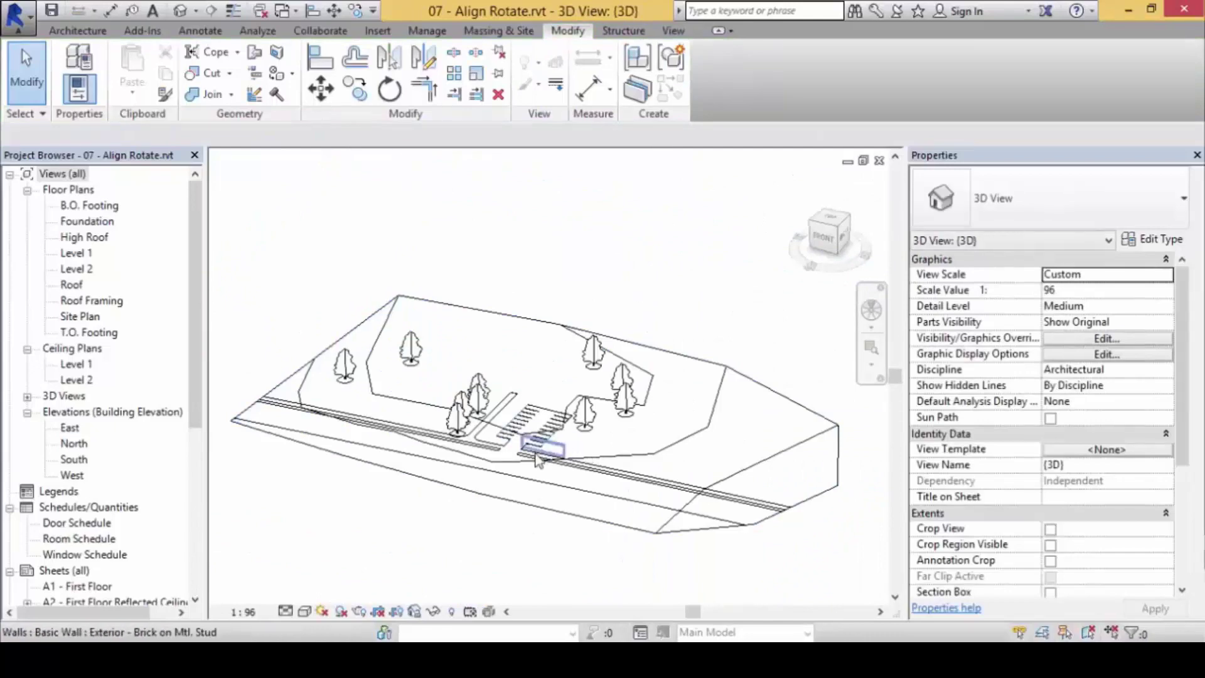
{"action": "scroll", "coordinate": [538, 443], "scroll_direction": "up", "scroll_amount": 4}
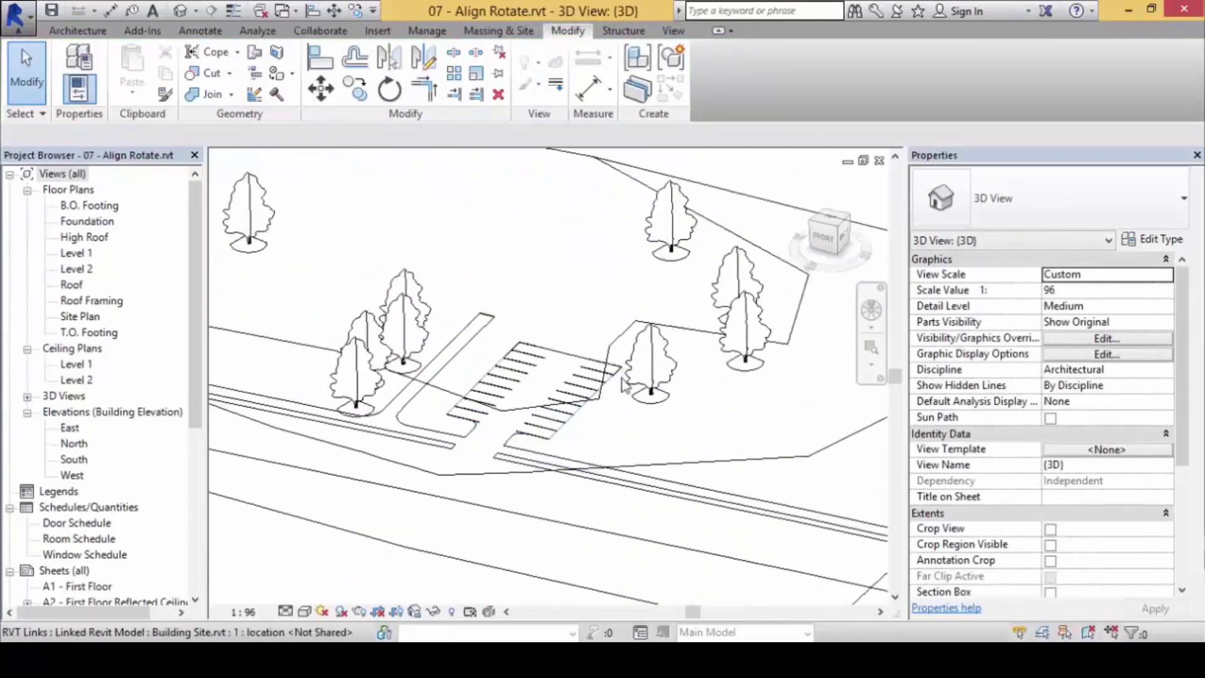
{"action": "scroll", "coordinate": [624, 385], "scroll_direction": "down", "scroll_amount": 2}
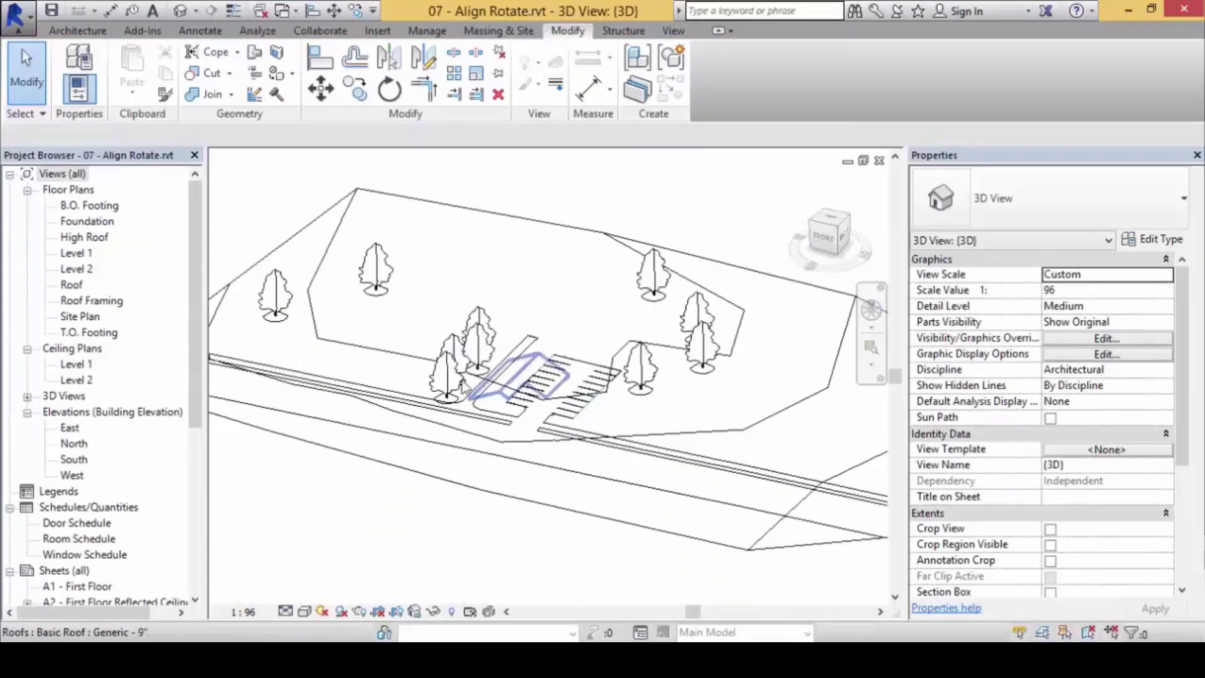
{"action": "scroll", "coordinate": [520, 396], "scroll_direction": "down", "scroll_amount": 1}
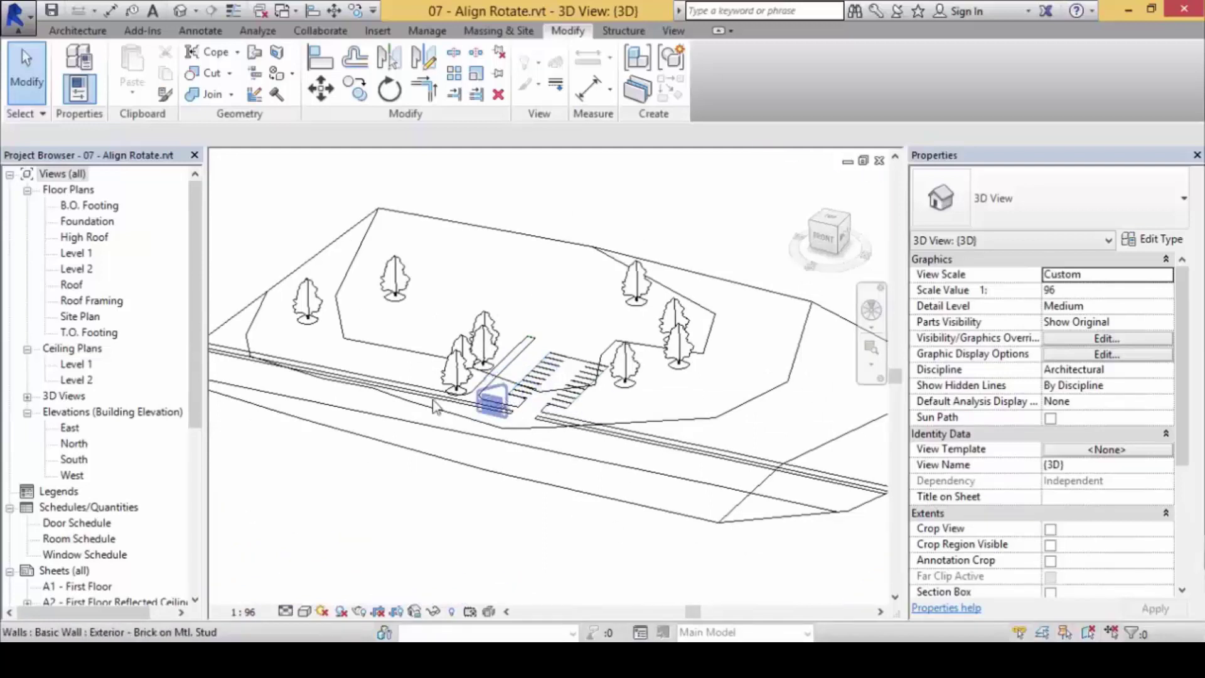
{"action": "left_click", "coordinate": [75, 460]}
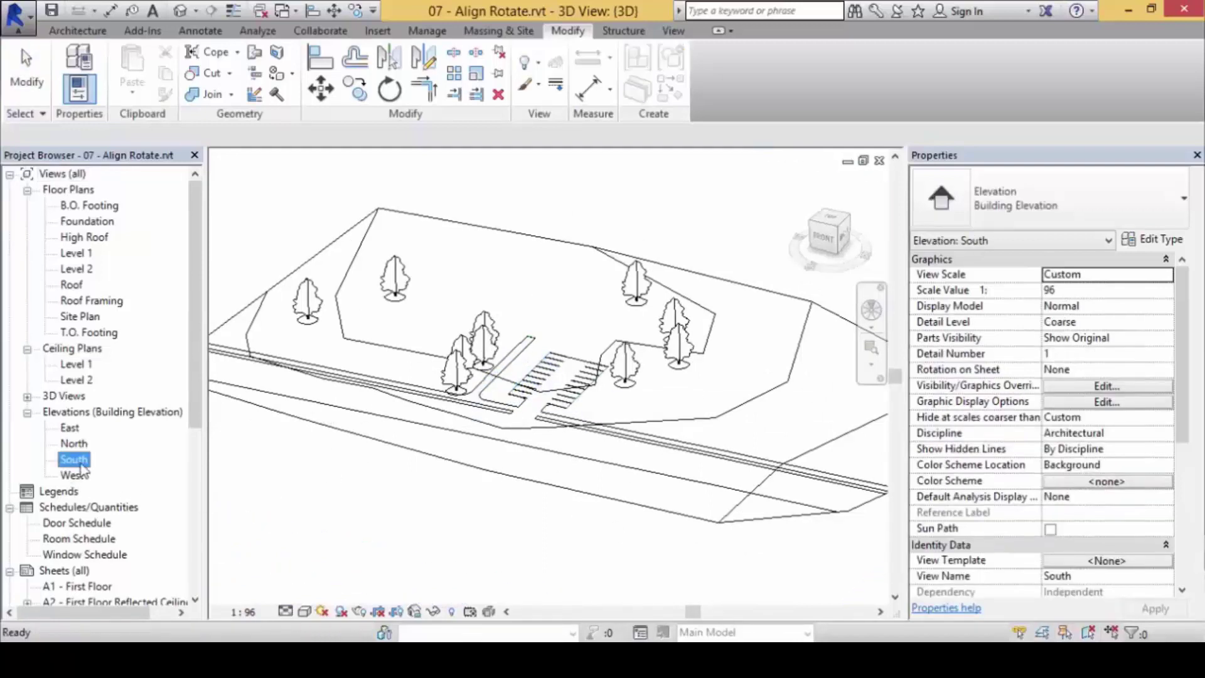
{"action": "double_click", "coordinate": [82, 464]}
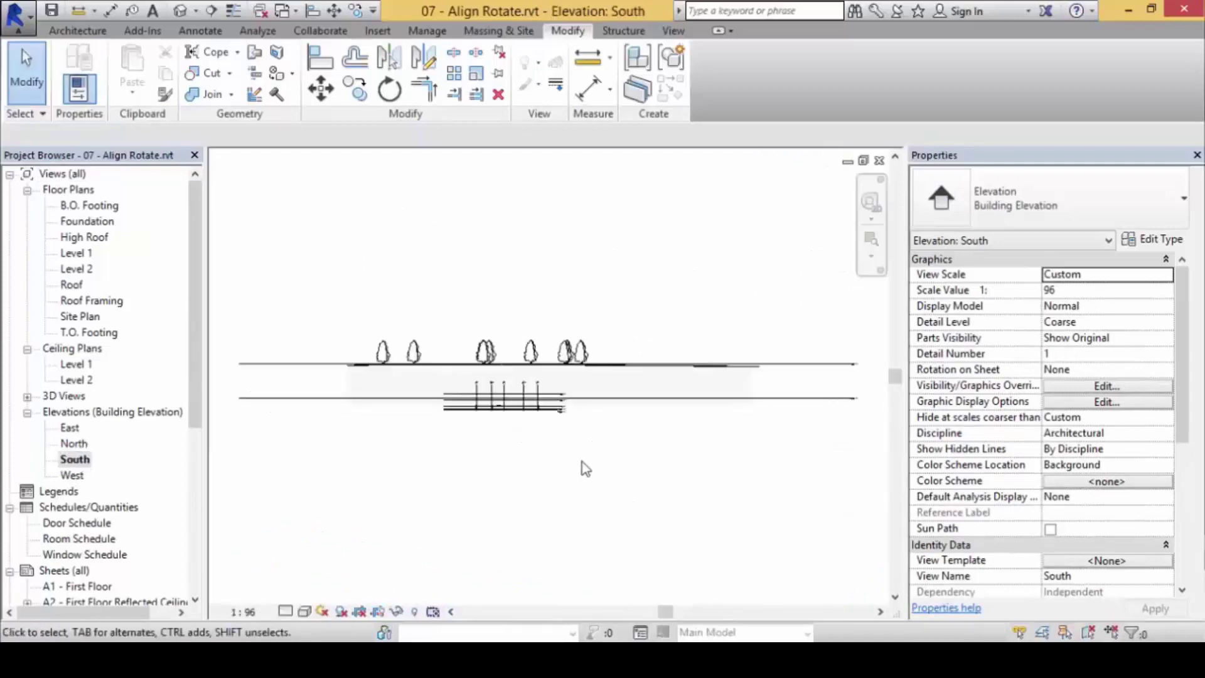
{"action": "scroll", "coordinate": [521, 379], "scroll_direction": "up", "scroll_amount": 3}
{"action": "scroll", "coordinate": [525, 358], "scroll_direction": "down", "scroll_amount": 3}
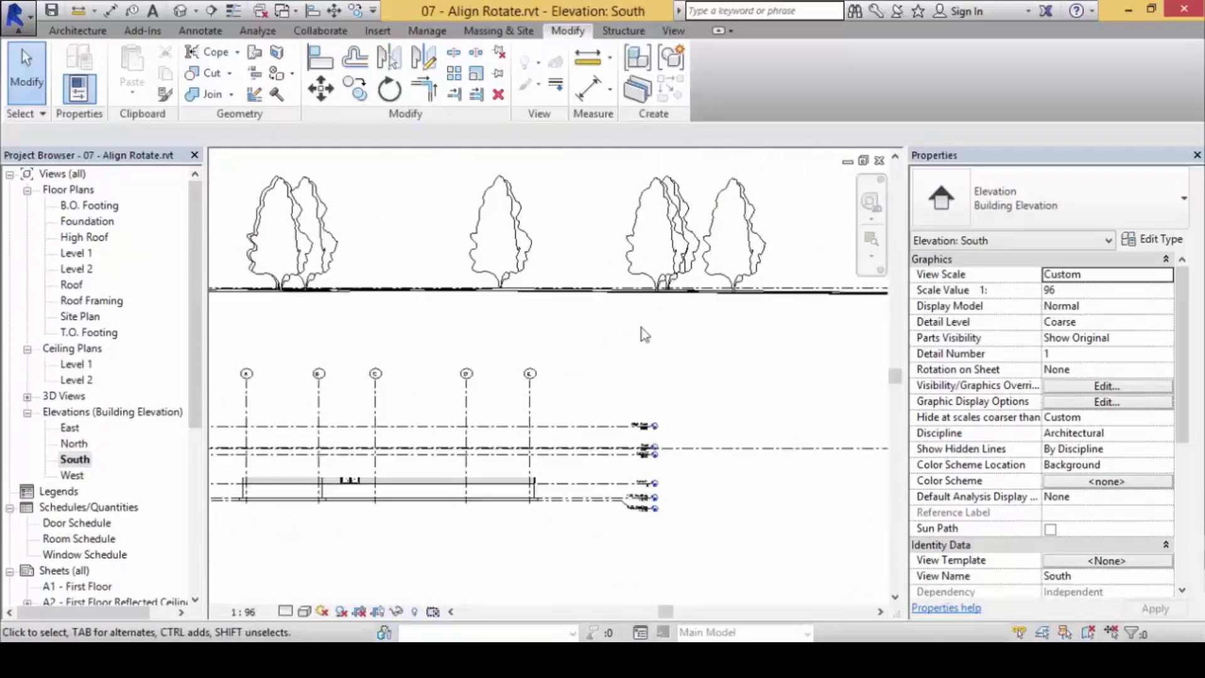
{"action": "scroll", "coordinate": [646, 334], "scroll_direction": "down", "scroll_amount": 2}
{"action": "middle_click_drag", "start_coordinate": [605, 314], "coordinate": [656, 325]}
{"action": "scroll", "coordinate": [691, 317], "scroll_direction": "up", "scroll_amount": 3}
{"action": "scroll", "coordinate": [680, 274], "scroll_direction": "up", "scroll_amount": 2}
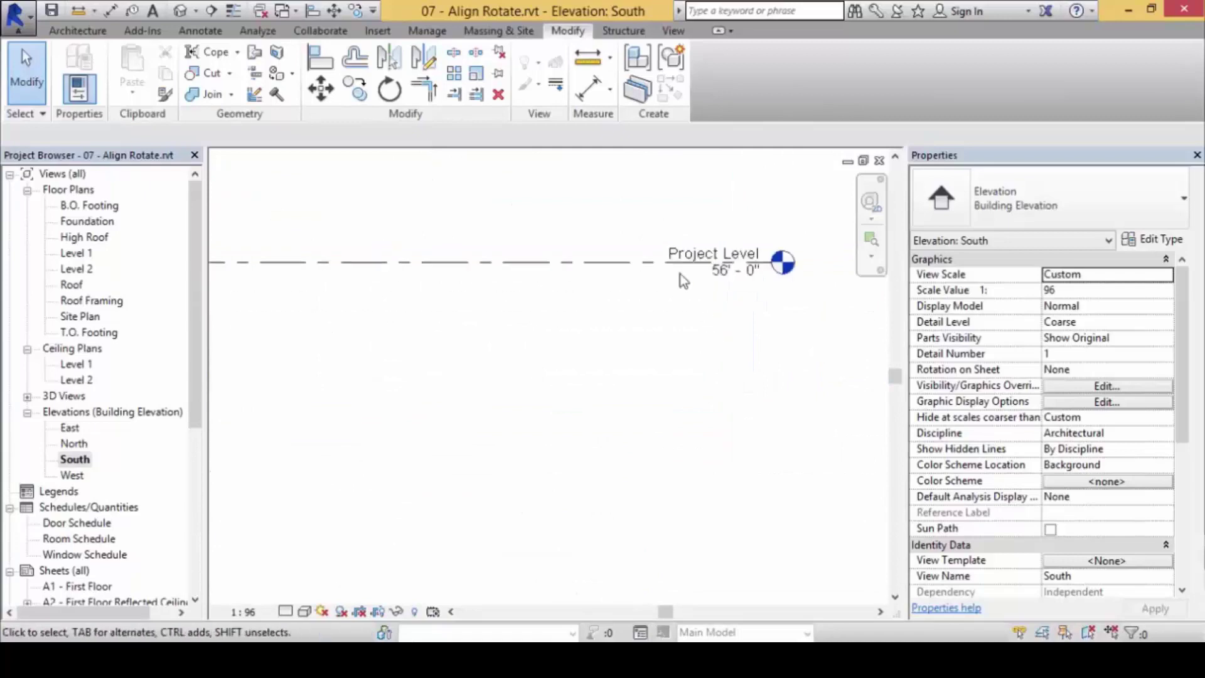
{"action": "scroll", "coordinate": [623, 263], "scroll_direction": "down", "scroll_amount": 3}
{"action": "middle_click_drag", "start_coordinate": [586, 290], "coordinate": [364, 339]}
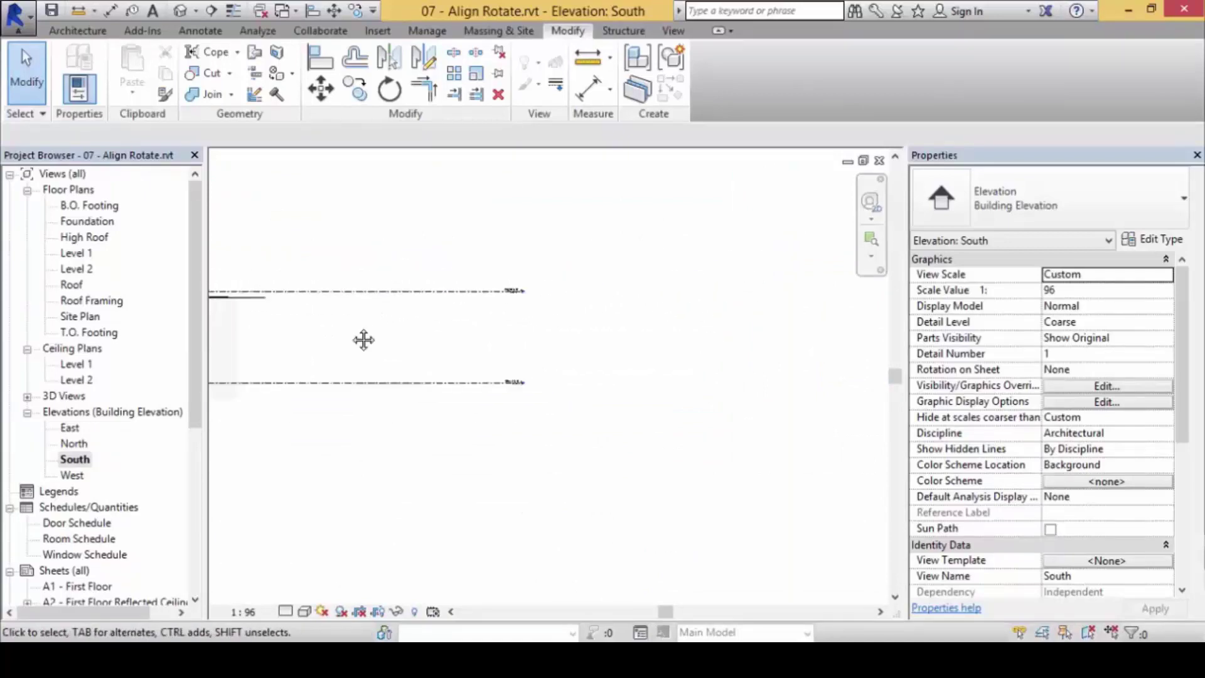
{"action": "scroll", "coordinate": [363, 339], "scroll_direction": "down", "scroll_amount": 3}
{"action": "middle_click_drag", "start_coordinate": [439, 351], "coordinate": [613, 402]}
{"action": "scroll", "coordinate": [614, 401], "scroll_direction": "up", "scroll_amount": 3}
{"action": "middle_click_drag", "start_coordinate": [679, 438], "coordinate": [493, 374]}
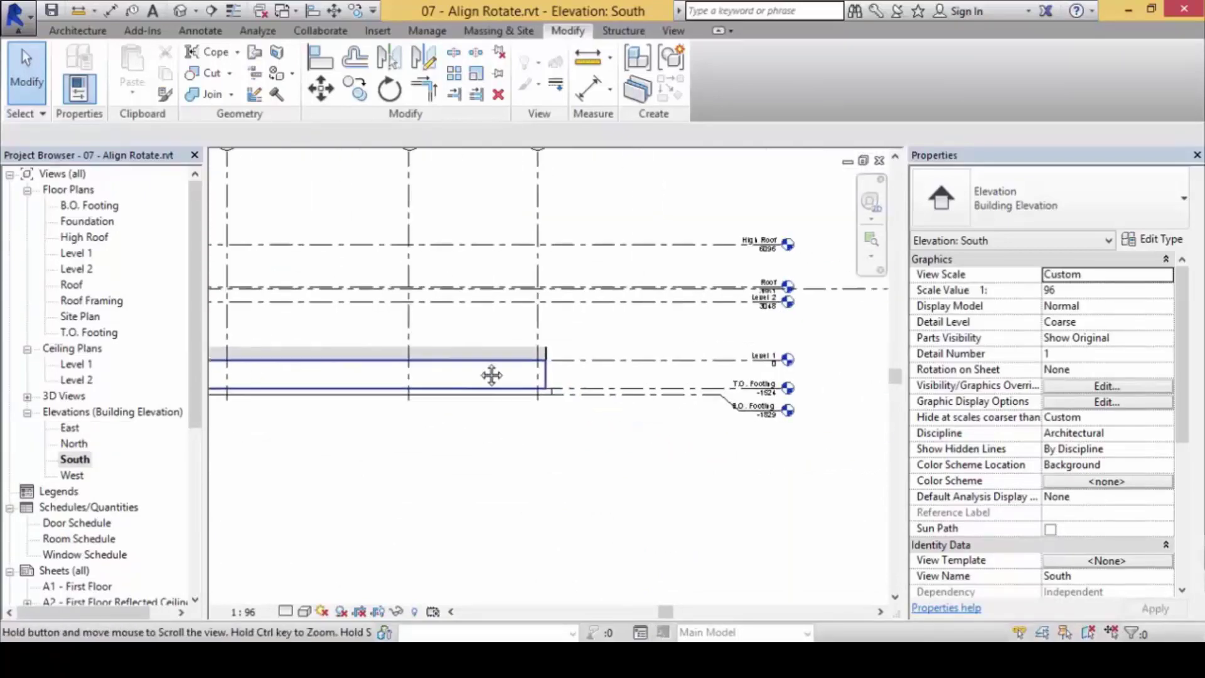
{"action": "scroll", "coordinate": [537, 341], "scroll_direction": "up", "scroll_amount": 1}
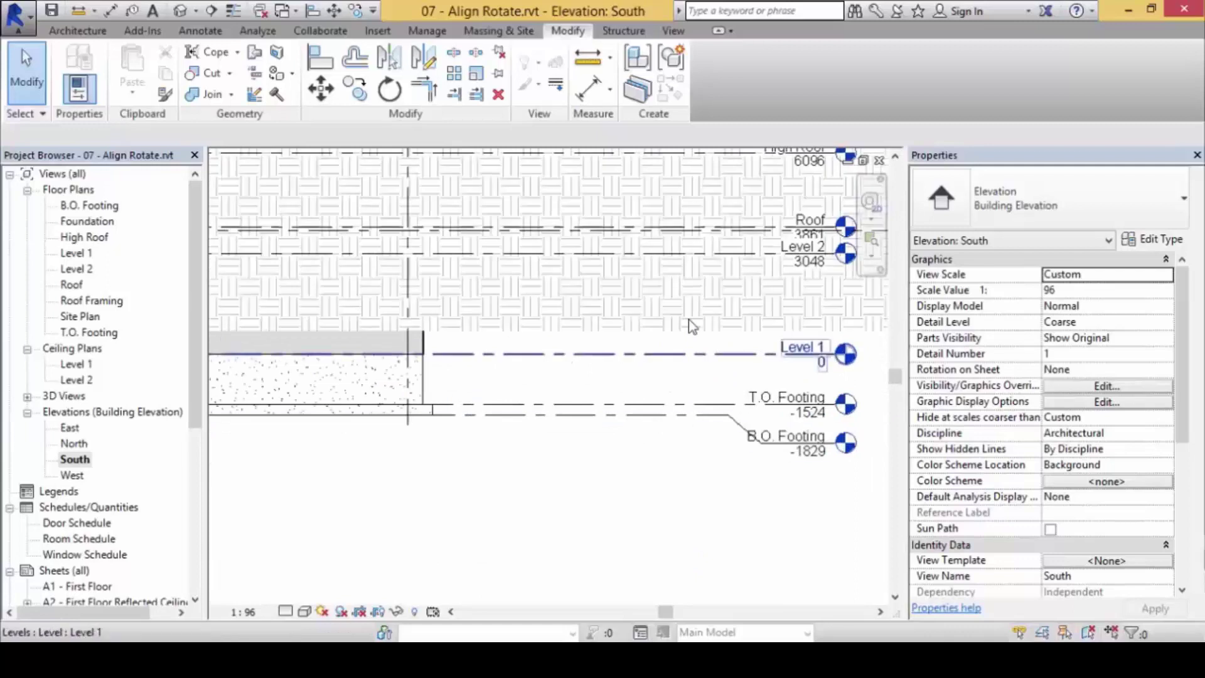
{"action": "scroll", "coordinate": [691, 363], "scroll_direction": "down", "scroll_amount": 3}
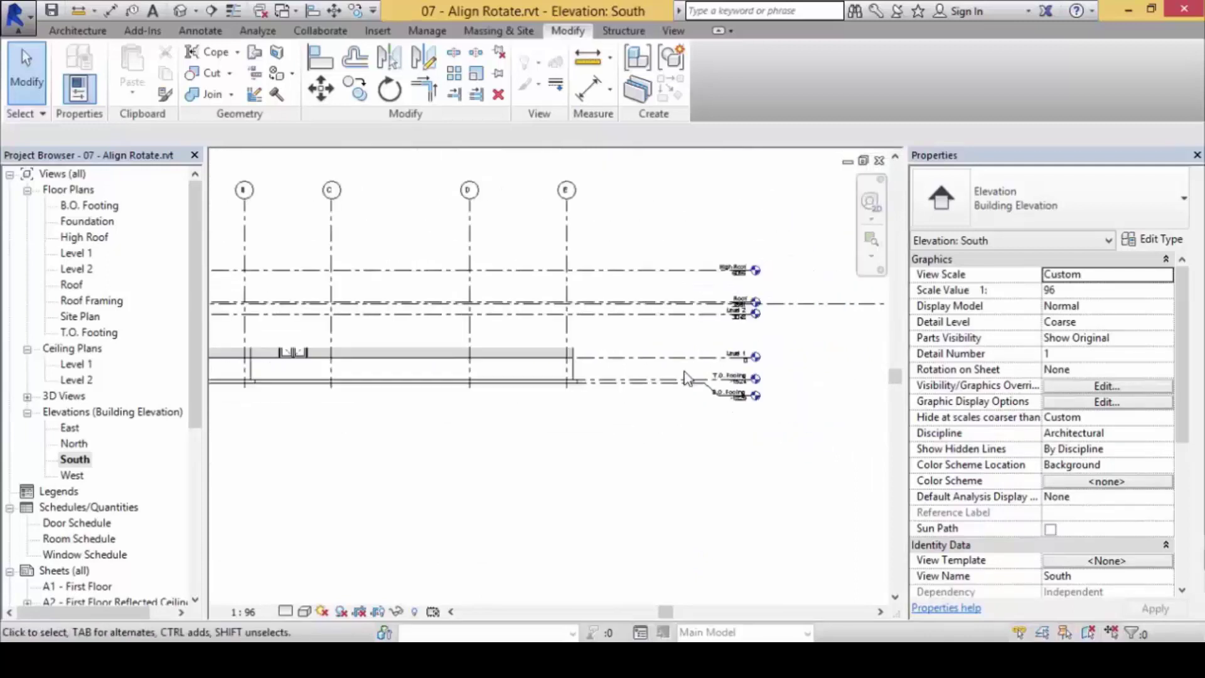
{"action": "middle_click_drag", "start_coordinate": [700, 376], "coordinate": [640, 423]}
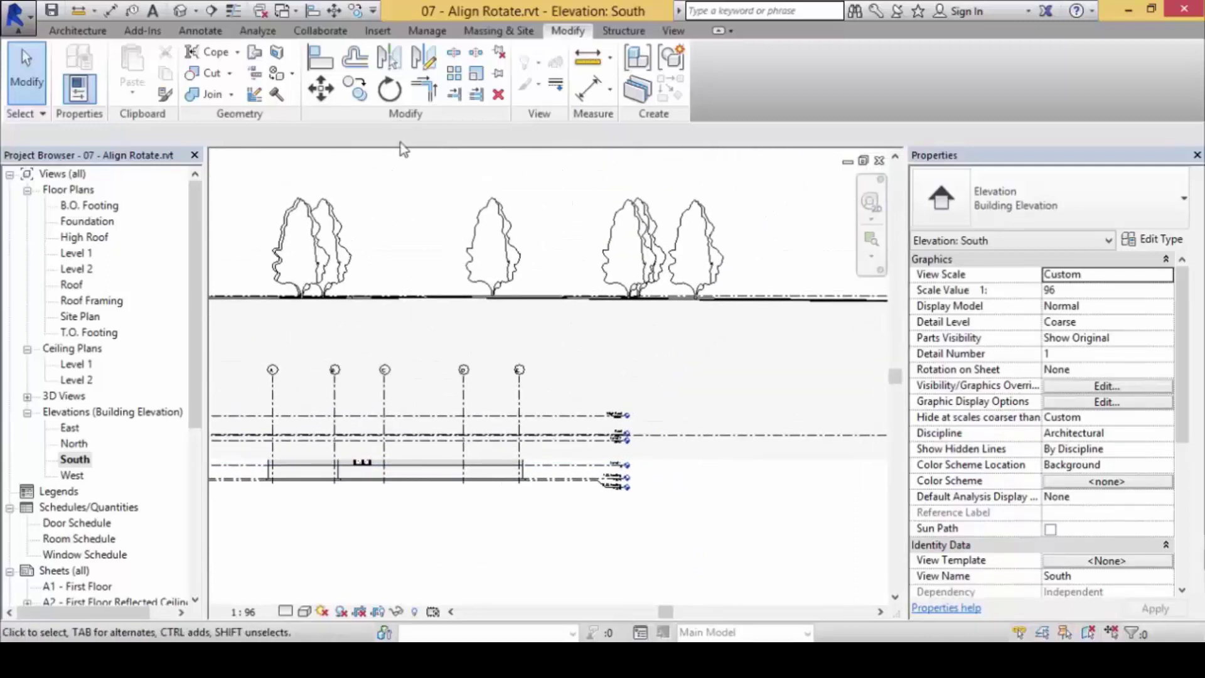
Start Align and pick the building's Level 1 line as the reference
{"action": "left_click", "coordinate": [315, 65]}
{"action": "scroll", "coordinate": [584, 469], "scroll_direction": "up", "scroll_amount": 3}
{"action": "scroll", "coordinate": [596, 461], "scroll_direction": "up", "scroll_amount": 2}
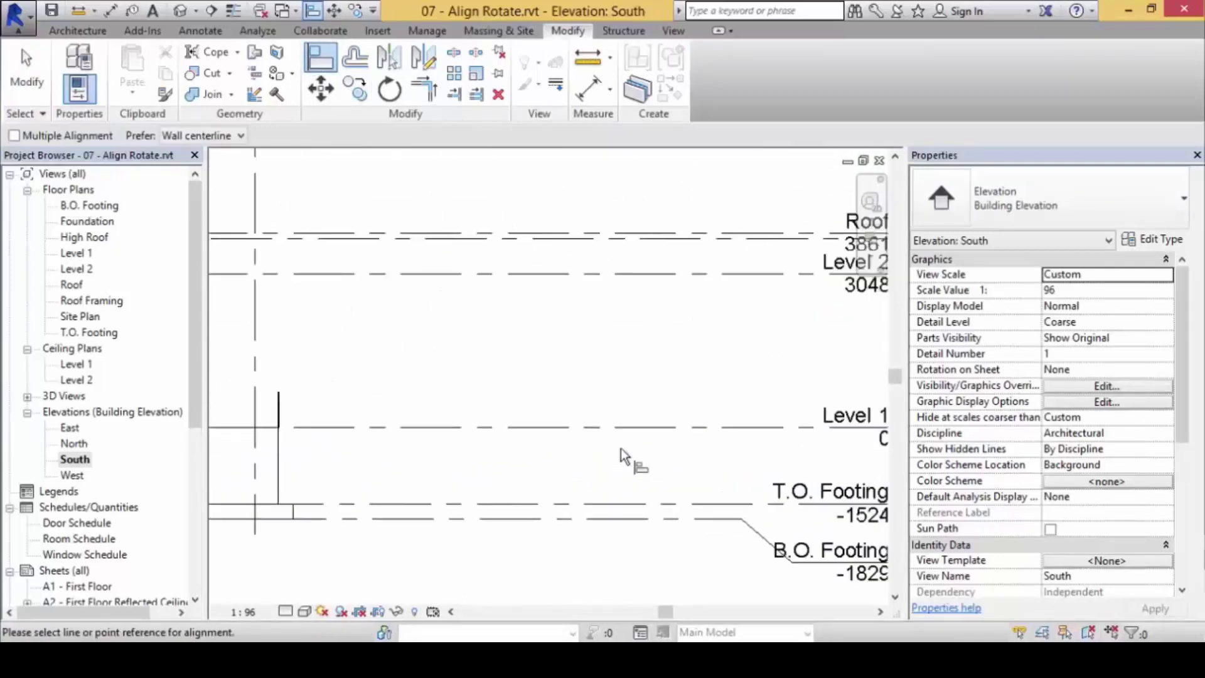
{"action": "left_click", "coordinate": [620, 429]}
{"action": "scroll", "coordinate": [603, 439], "scroll_direction": "down", "scroll_amount": 2}
{"action": "scroll", "coordinate": [627, 427], "scroll_direction": "down", "scroll_amount": 3}
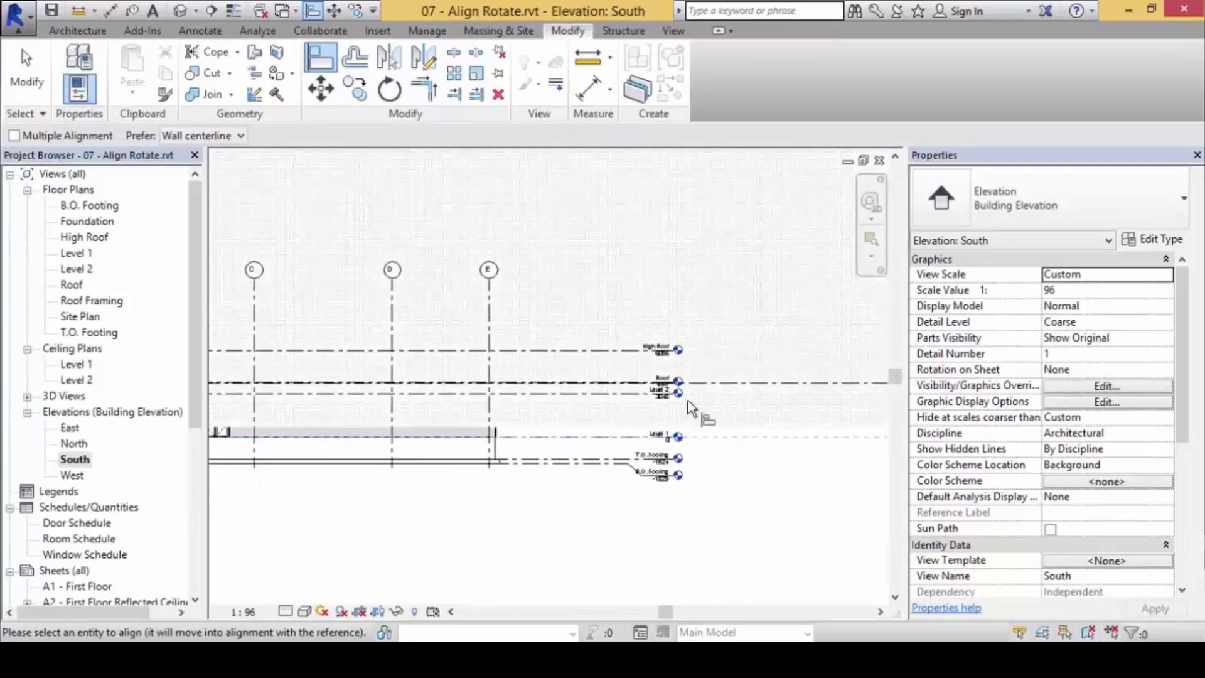
{"action": "scroll", "coordinate": [385, 431], "scroll_direction": "up", "scroll_amount": 2}
Align the linked site's level line onto Level 1 and pan to view the building
{"action": "middle_click_drag", "start_coordinate": [384, 430], "coordinate": [624, 376]}
{"action": "scroll", "coordinate": [657, 344], "scroll_direction": "up", "scroll_amount": 3}
{"action": "scroll", "coordinate": [814, 363], "scroll_direction": "up", "scroll_amount": 2}
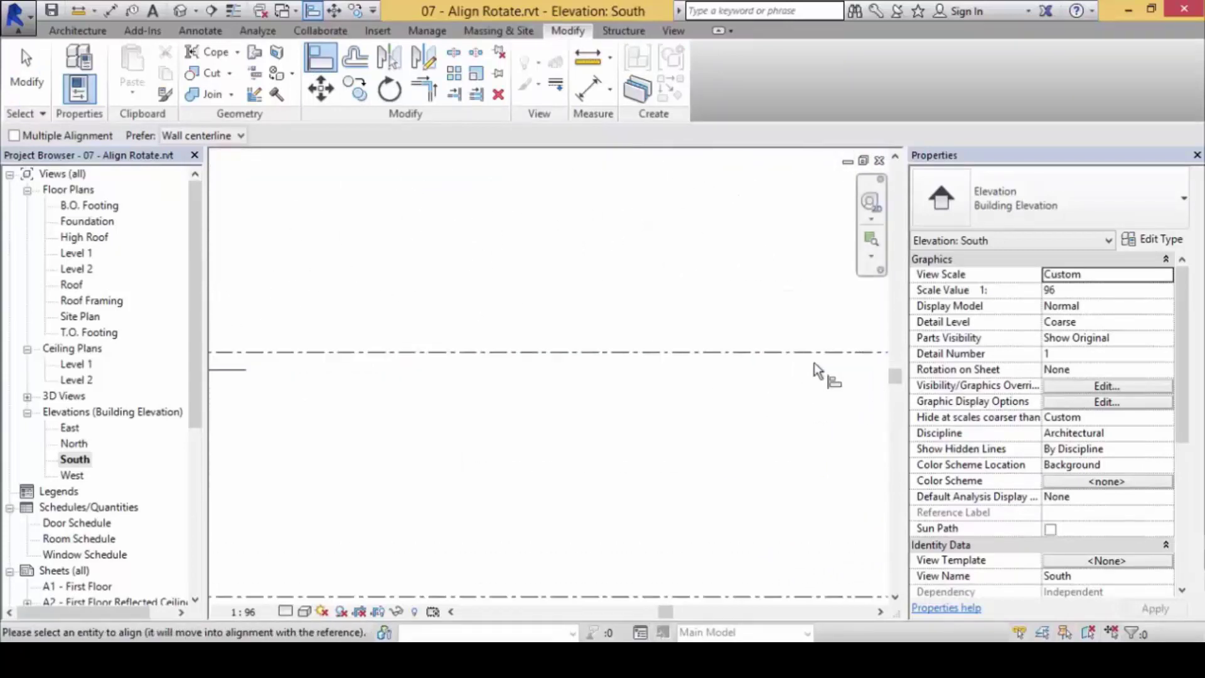
{"action": "scroll", "coordinate": [449, 396], "scroll_direction": "down", "scroll_amount": 3}
{"action": "left_click", "coordinate": [448, 371]}
{"action": "scroll", "coordinate": [416, 448], "scroll_direction": "down", "scroll_amount": 2}
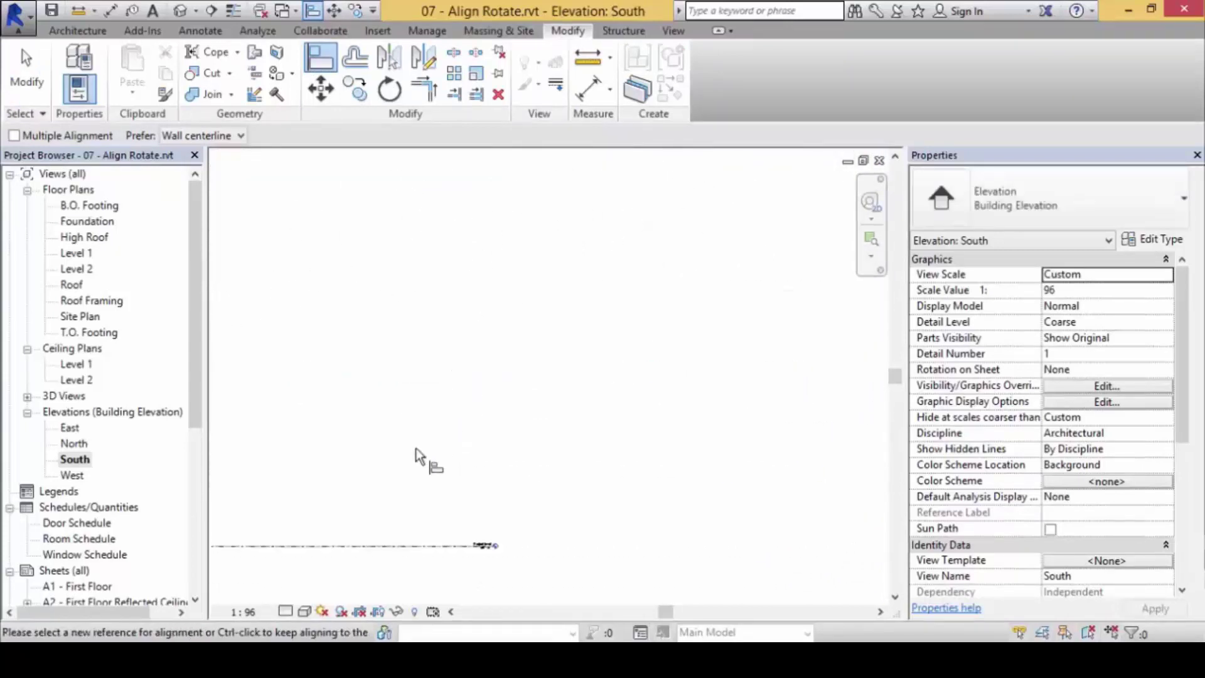
{"action": "scroll", "coordinate": [416, 448], "scroll_direction": "down", "scroll_amount": 2}
{"action": "scroll", "coordinate": [417, 462], "scroll_direction": "up", "scroll_amount": 3}
{"action": "scroll", "coordinate": [427, 471], "scroll_direction": "up", "scroll_amount": 2}
{"action": "middle_click_drag", "start_coordinate": [427, 471], "coordinate": [439, 442]}
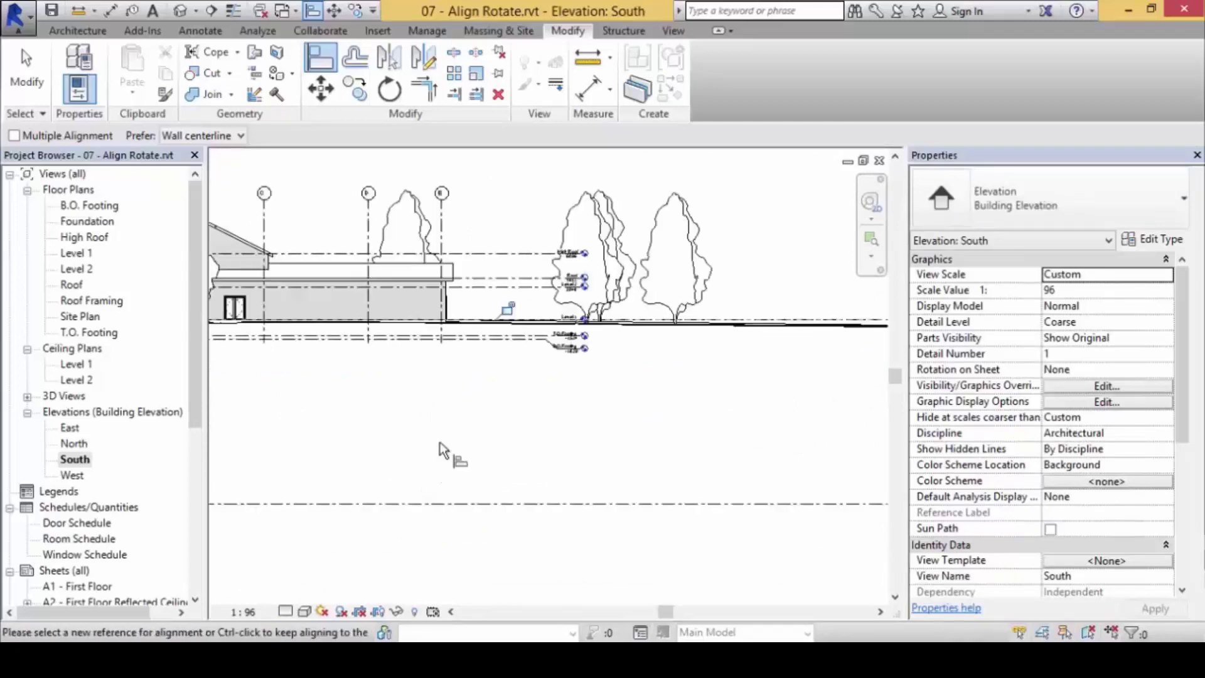
{"action": "scroll", "coordinate": [440, 442], "scroll_direction": "down", "scroll_amount": 3}
Switch to the 3D view, zoom around the building, and end the Align command
{"action": "key", "text": "ctrl+Tab"}
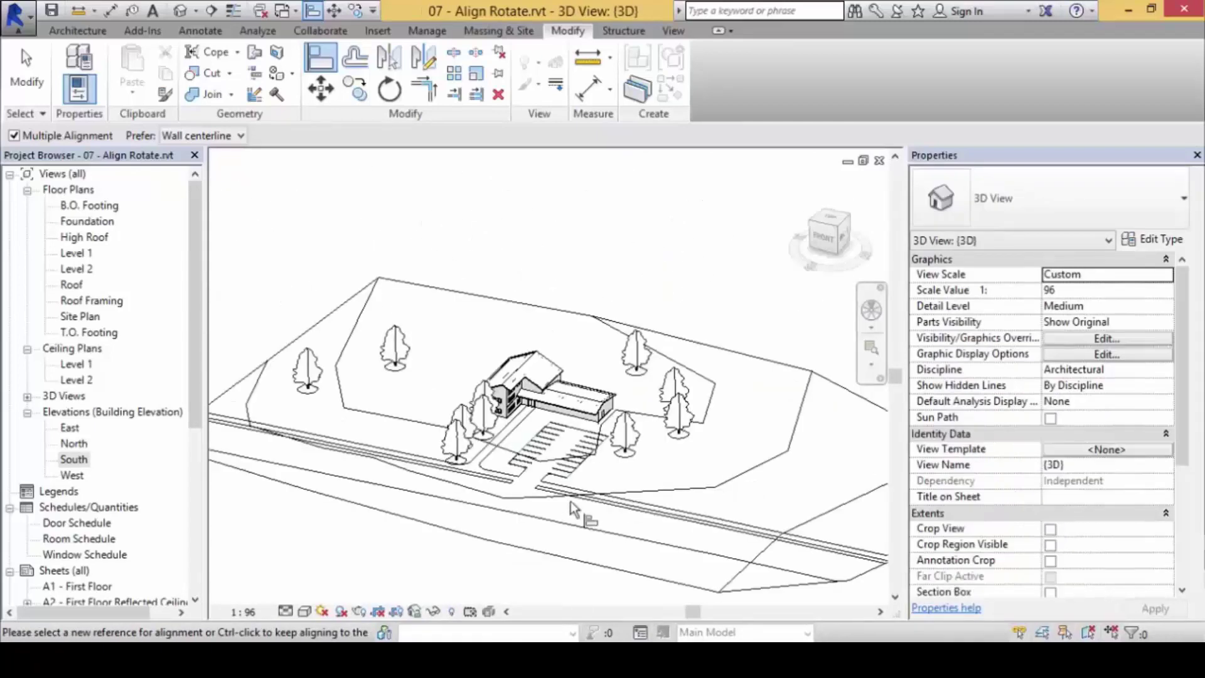
{"action": "scroll", "coordinate": [565, 496], "scroll_direction": "up", "scroll_amount": 2}
{"action": "scroll", "coordinate": [533, 440], "scroll_direction": "up", "scroll_amount": 2}
{"action": "scroll", "coordinate": [507, 367], "scroll_direction": "up", "scroll_amount": 3}
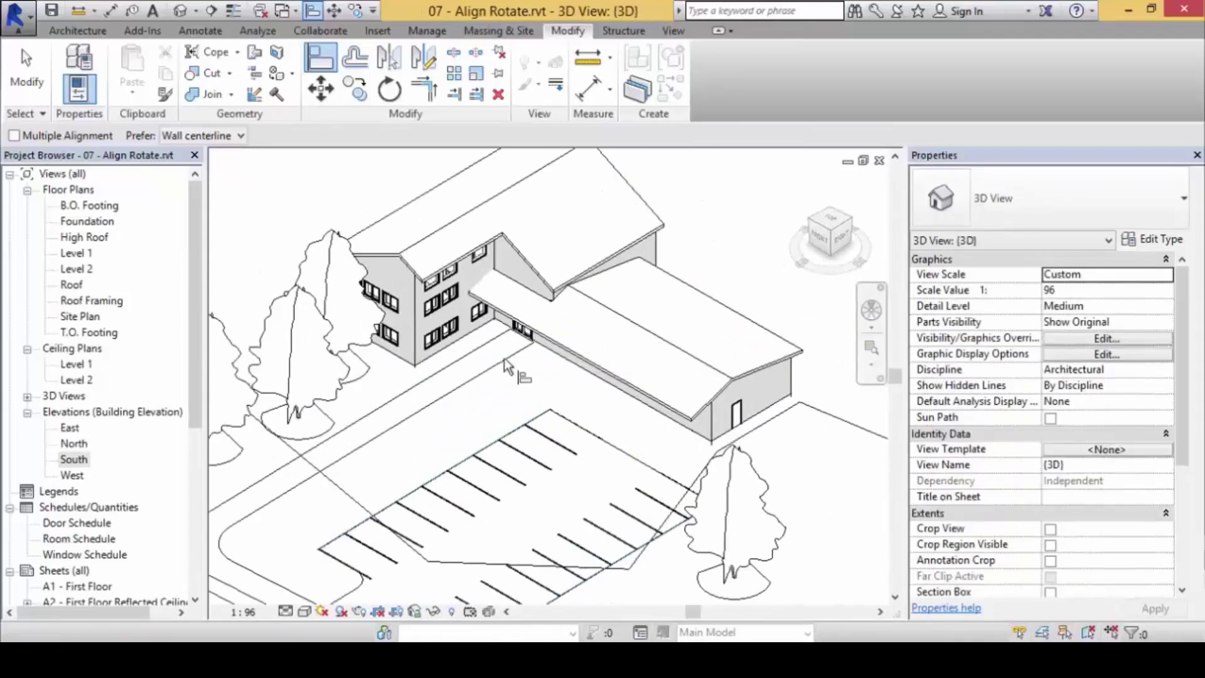
{"action": "scroll", "coordinate": [507, 367], "scroll_direction": "down", "scroll_amount": 2}
{"action": "scroll", "coordinate": [521, 383], "scroll_direction": "down", "scroll_amount": 2}
{"action": "key", "text": "Escape"}
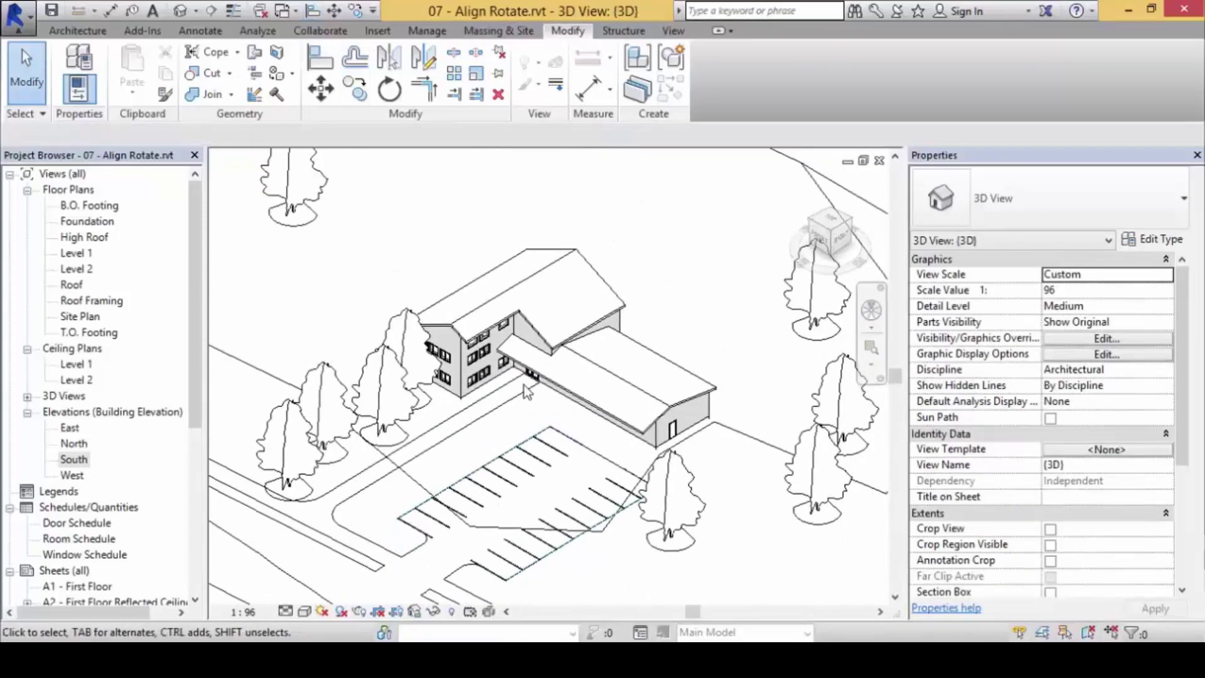
{"action": "scroll", "coordinate": [526, 391], "scroll_direction": "up", "scroll_amount": 2}
Restart Align (AL), pick the double-glass door as reference, and list the visual styles
{"action": "key", "text": "a"}
{"action": "key", "text": "l"}
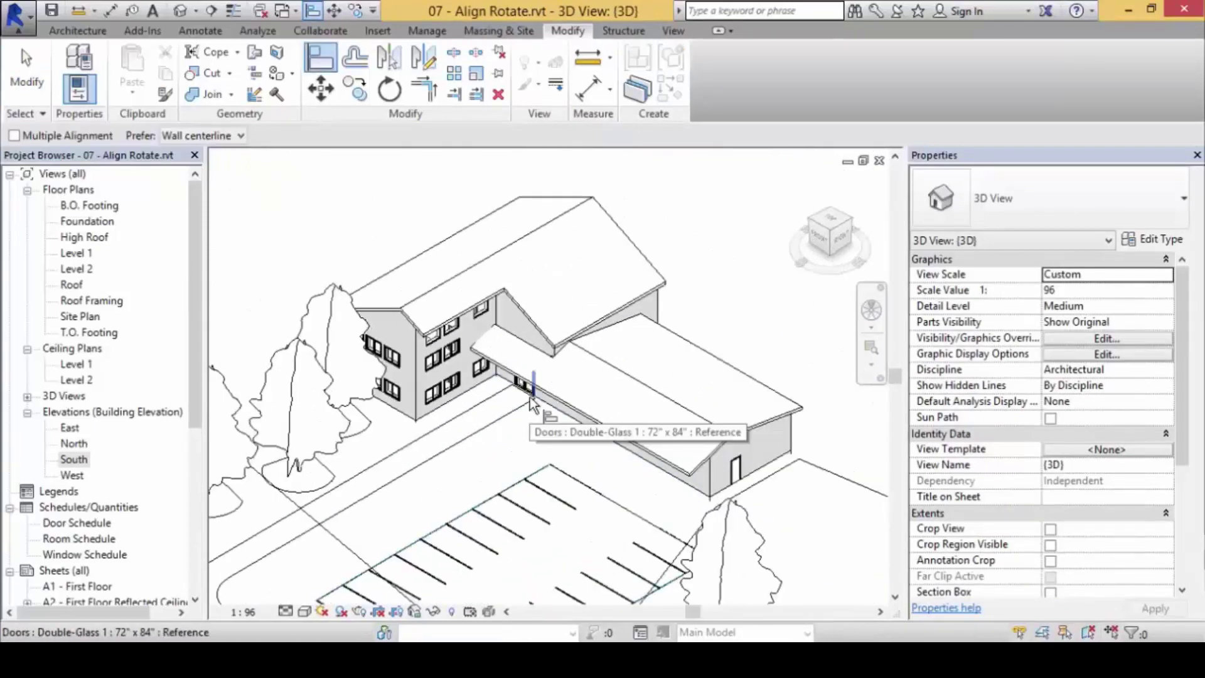
{"action": "left_click", "coordinate": [570, 401]}
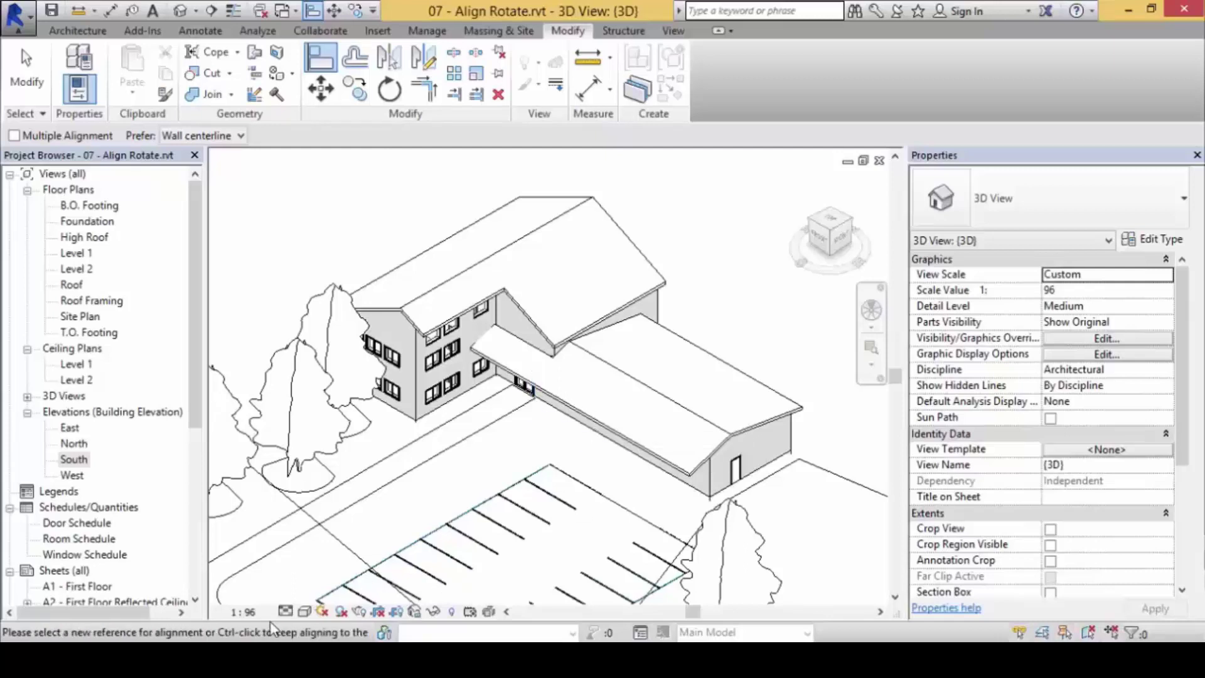
{"action": "left_click", "coordinate": [305, 612]}
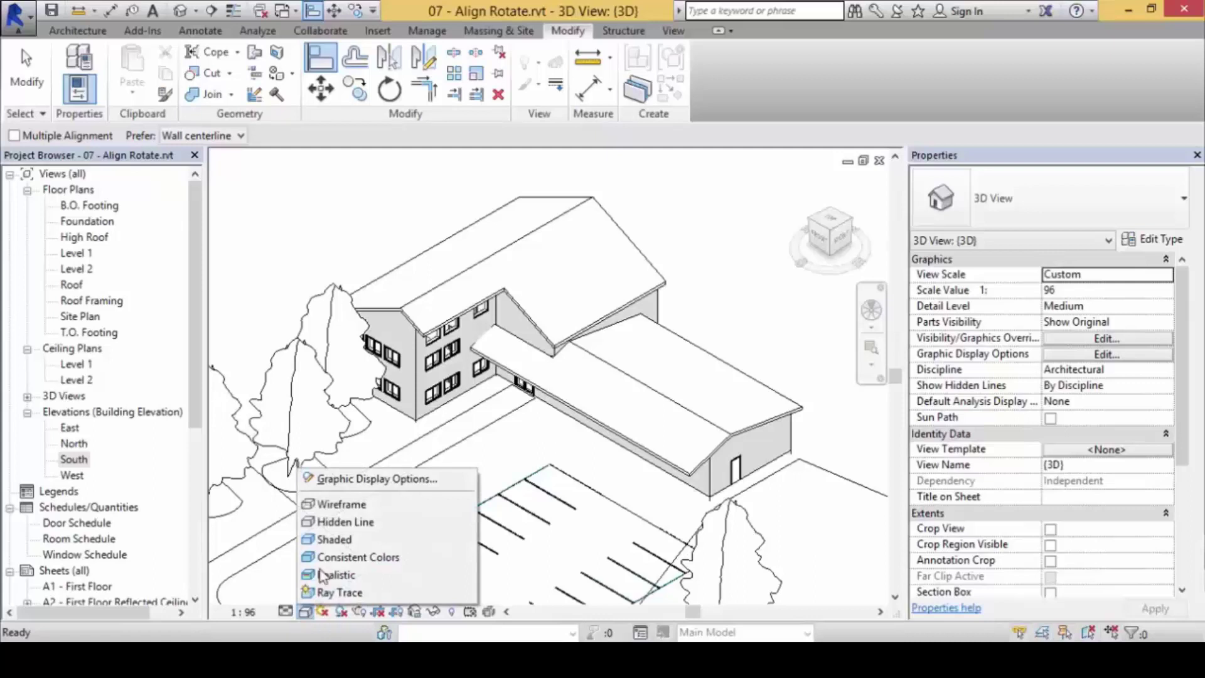
{"action": "left_click", "coordinate": [374, 539]}
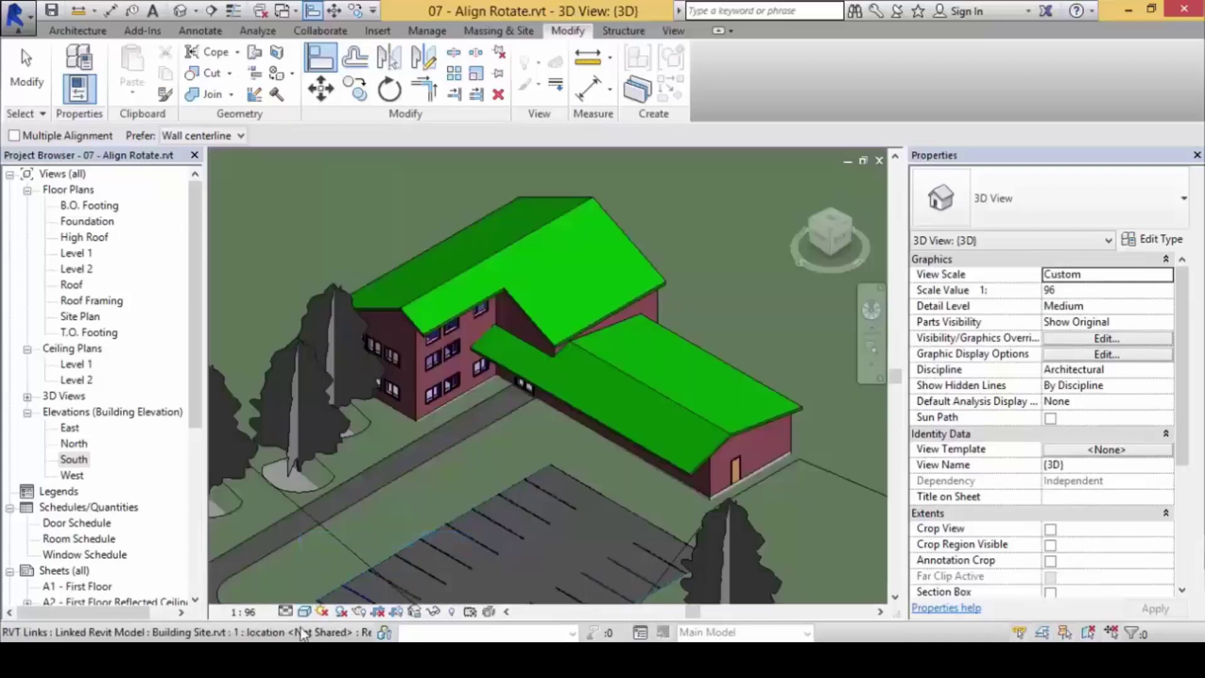
{"action": "left_click", "coordinate": [305, 612]}
{"action": "left_click", "coordinate": [348, 576]}
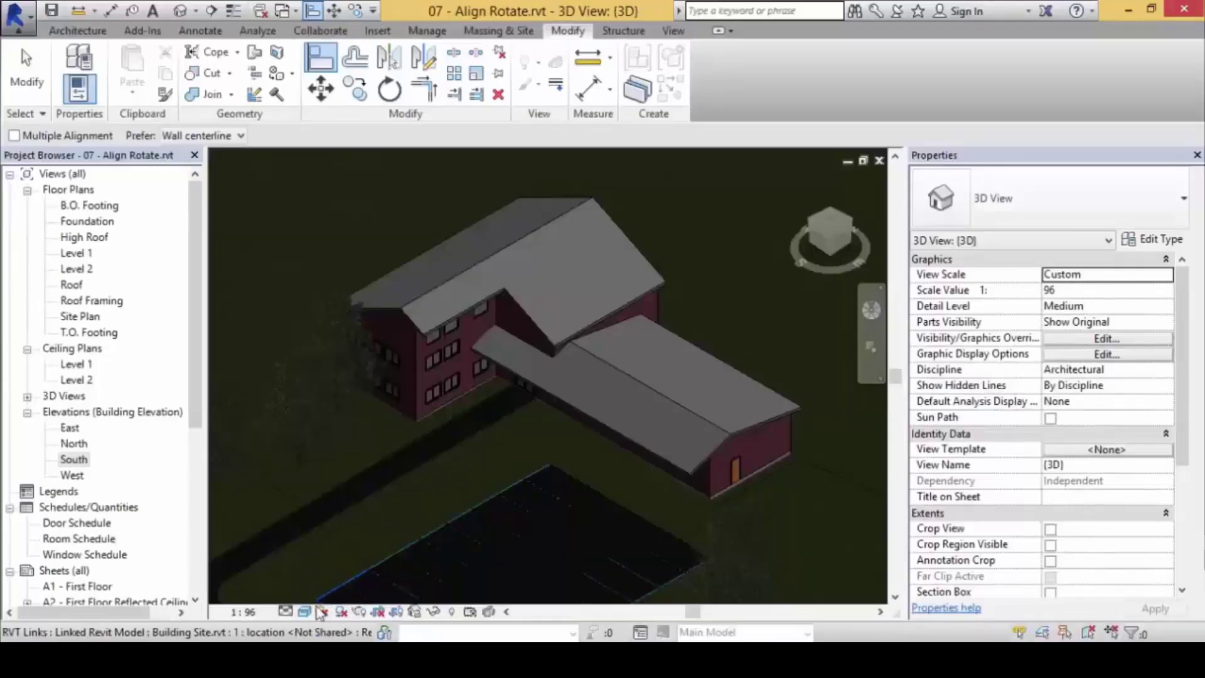
{"action": "left_click", "coordinate": [305, 612]}
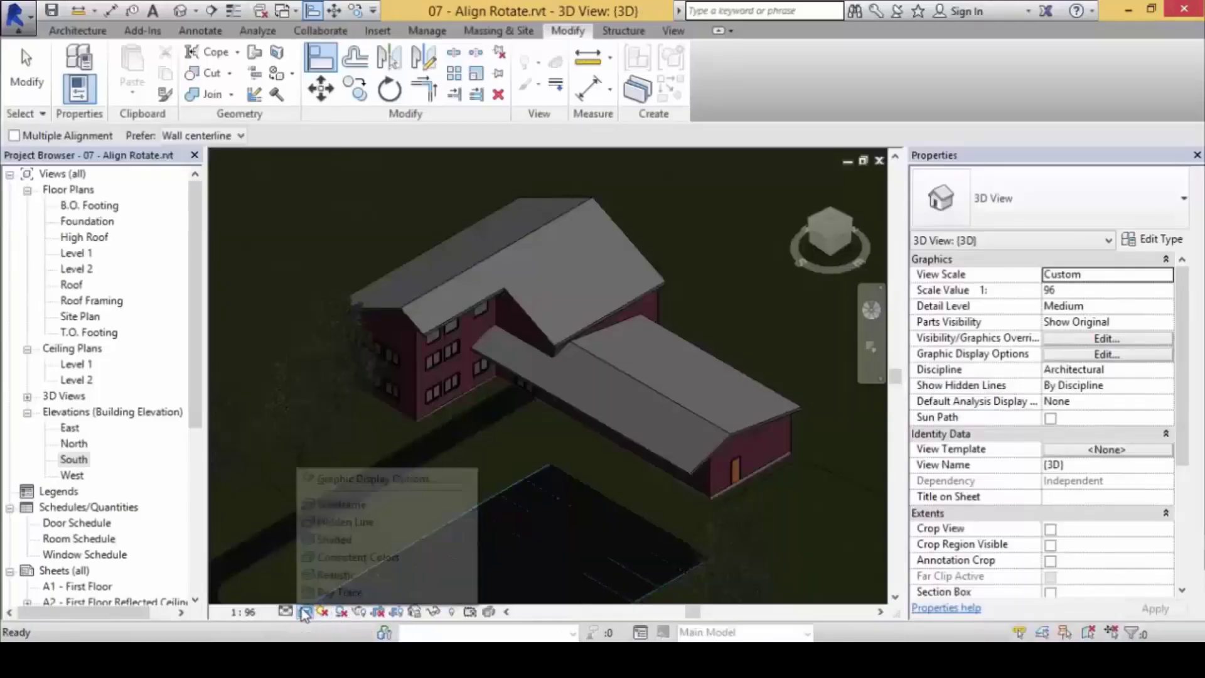
{"action": "left_click", "coordinate": [375, 505]}
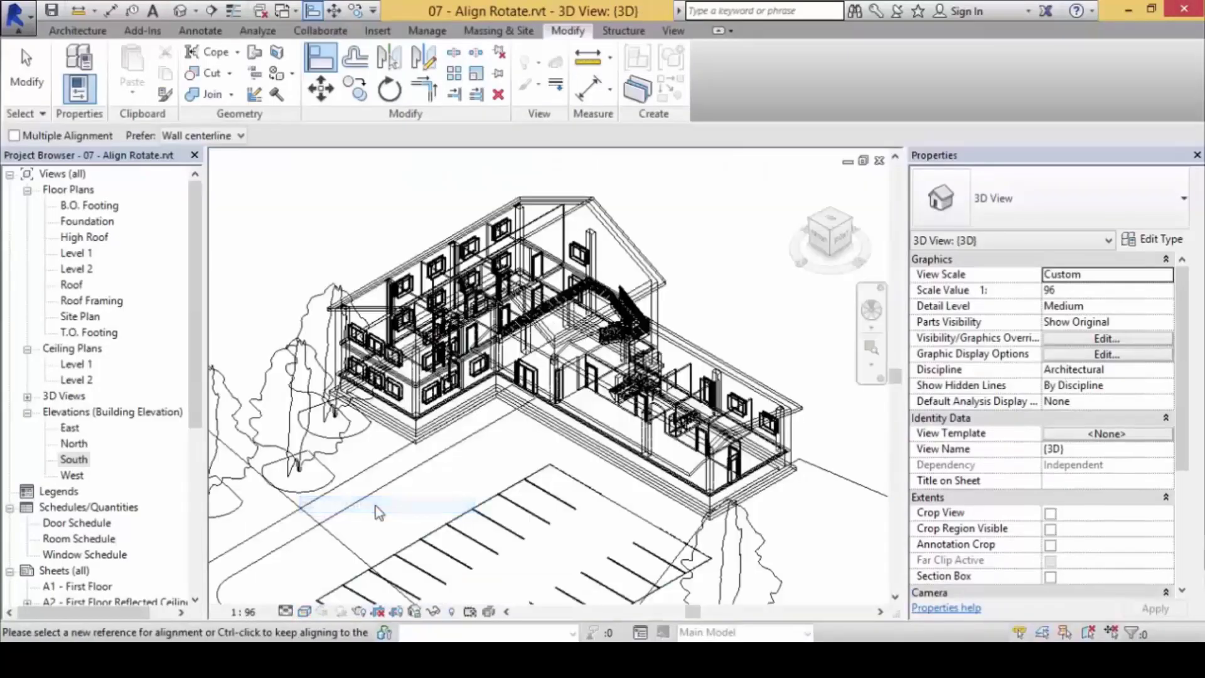
{"action": "left_click", "coordinate": [305, 612]}
{"action": "left_click", "coordinate": [349, 524]}
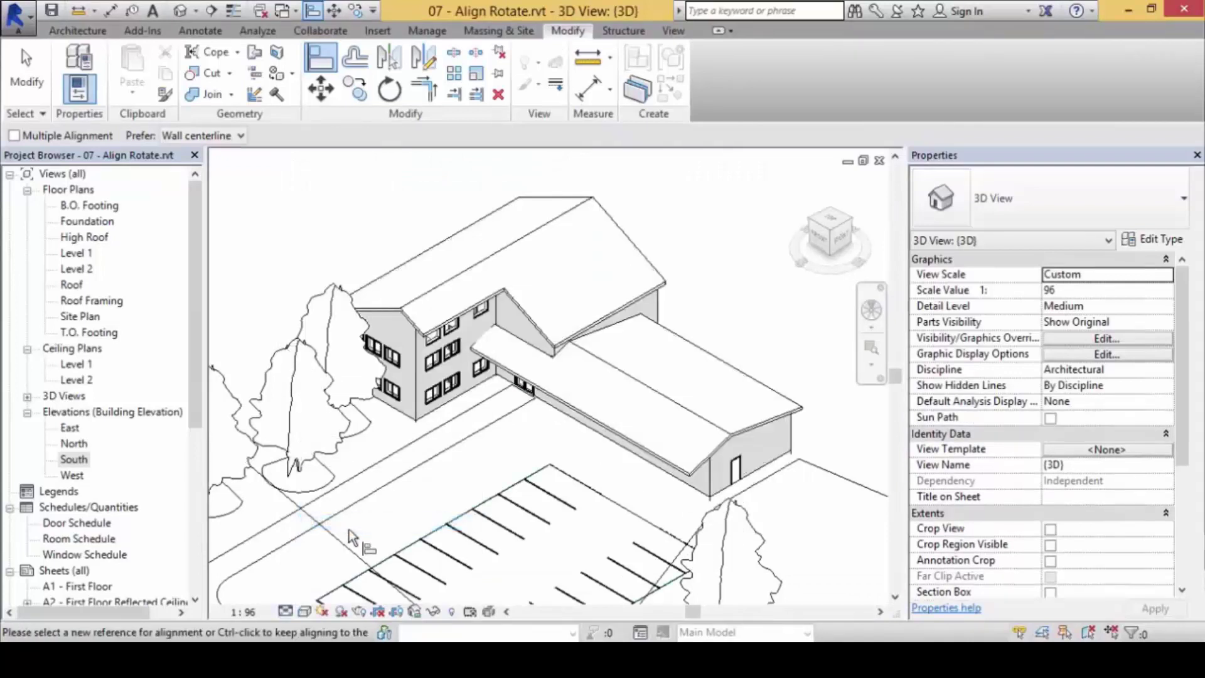